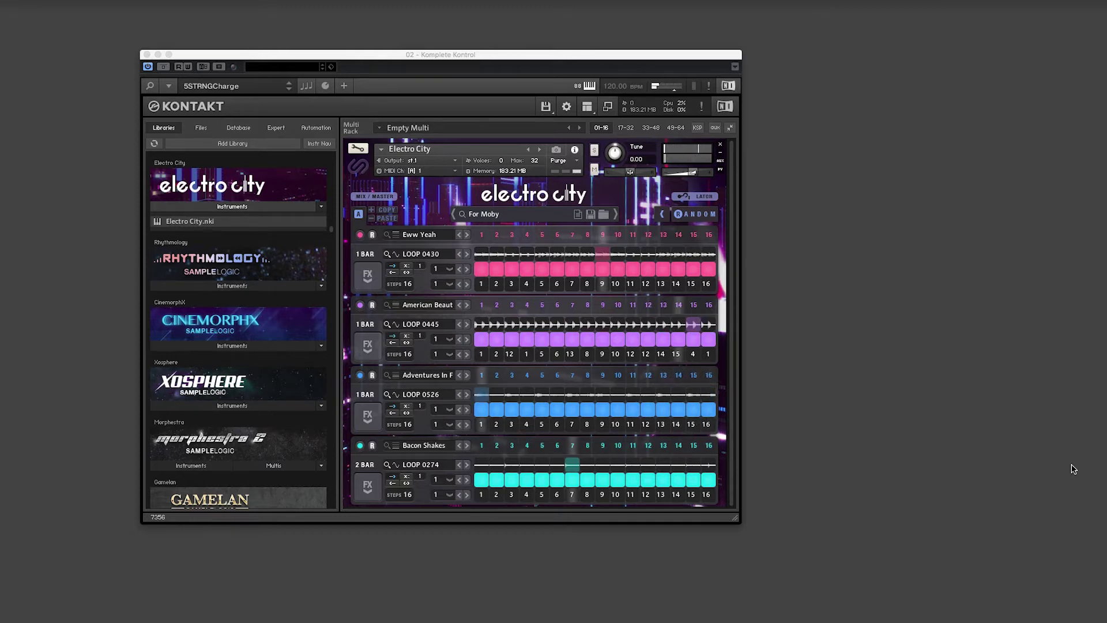
- Filter the multi cores by the Build Ups tag and load the Russian Trance multi
{"action": "left_click", "coordinate": [518, 218]}
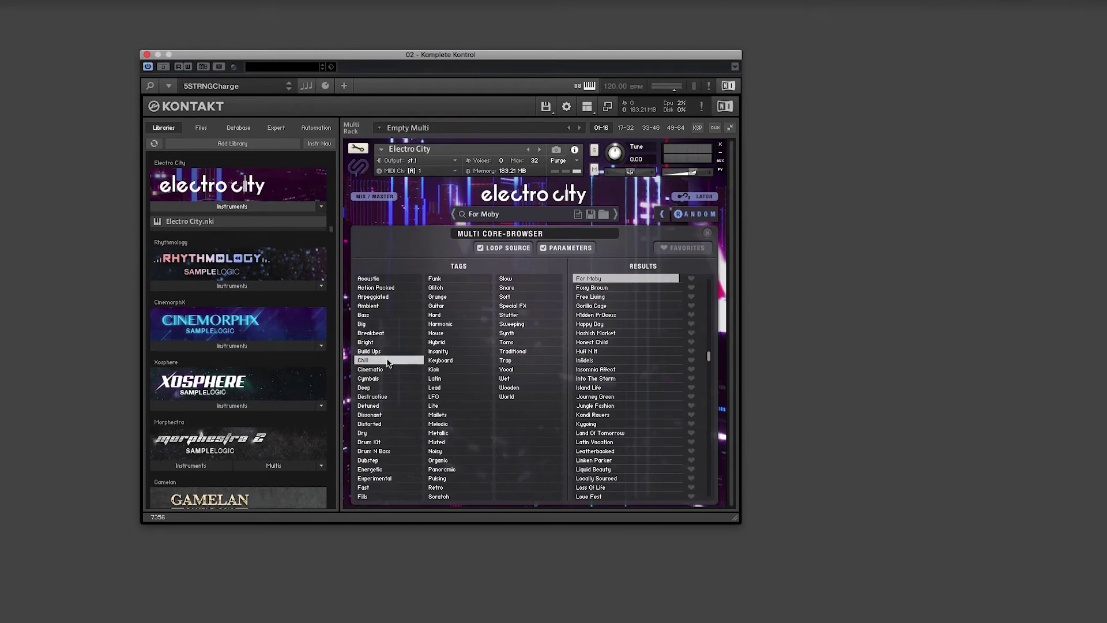
{"action": "left_click", "coordinate": [364, 353]}
{"action": "left_click", "coordinate": [596, 373]}
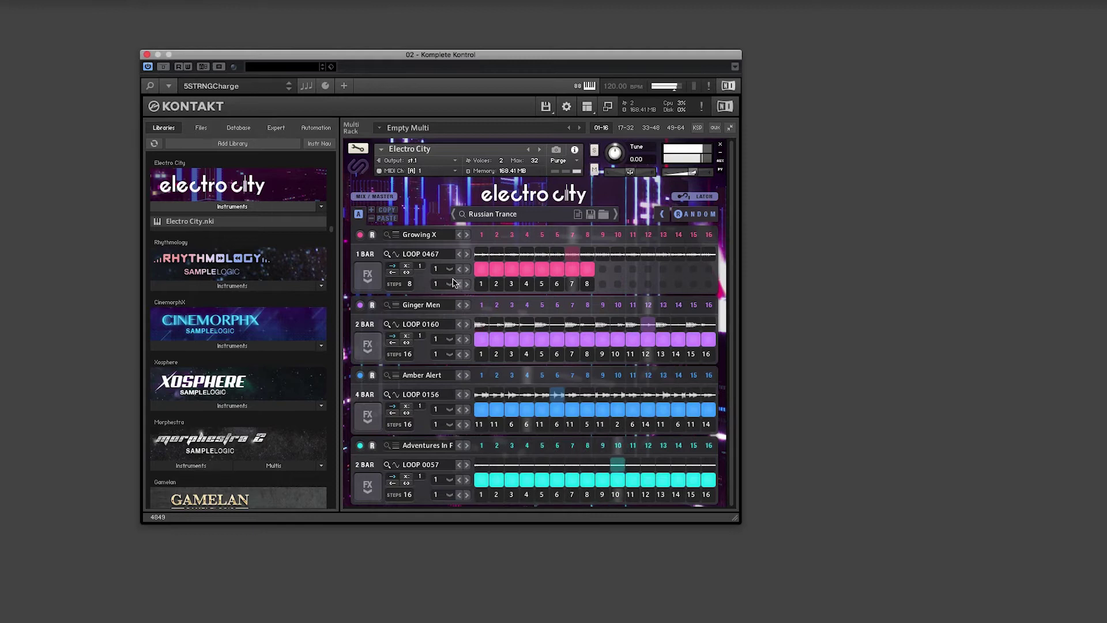
- Replace loop 1's source with LOOP 0437 from the loops tagged Build Ups
{"action": "left_click", "coordinate": [430, 255]}
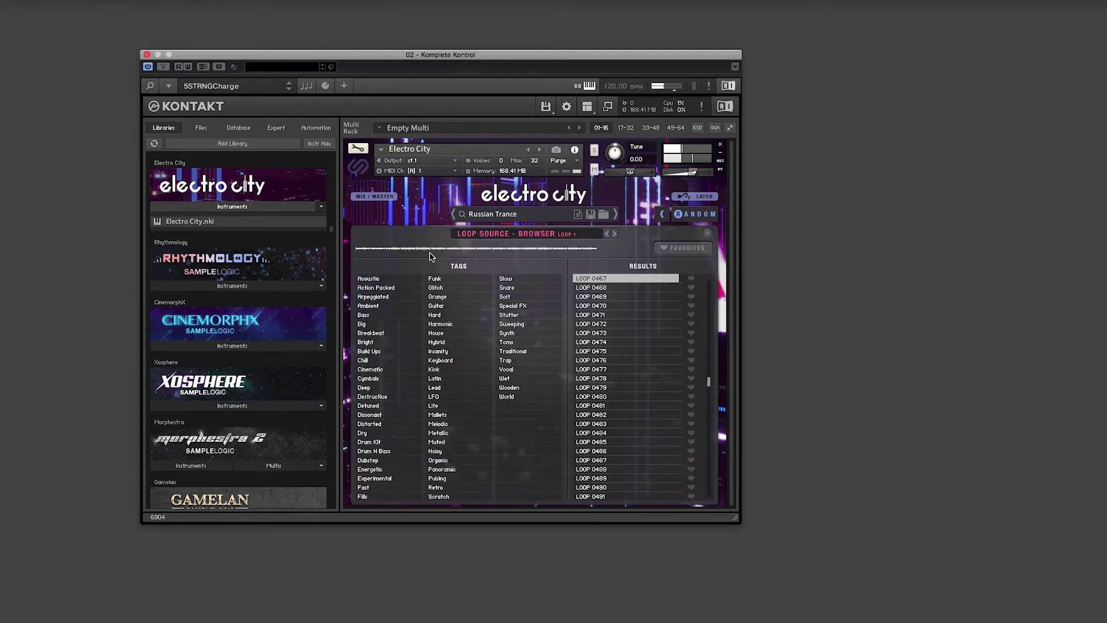
{"action": "left_click", "coordinate": [388, 352]}
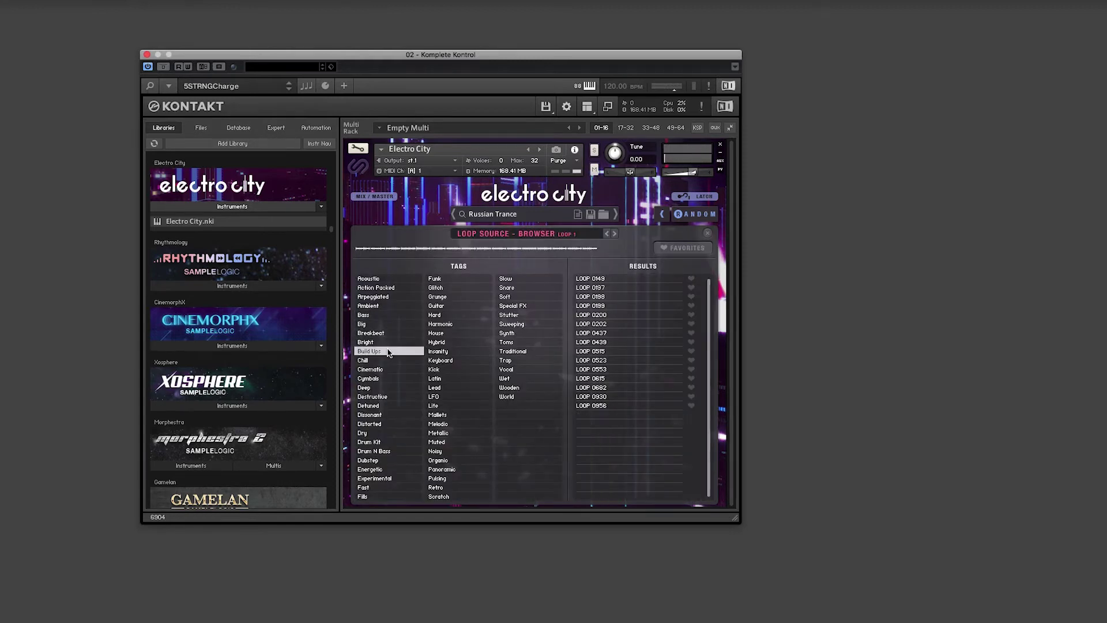
{"action": "double_click", "coordinate": [618, 338]}
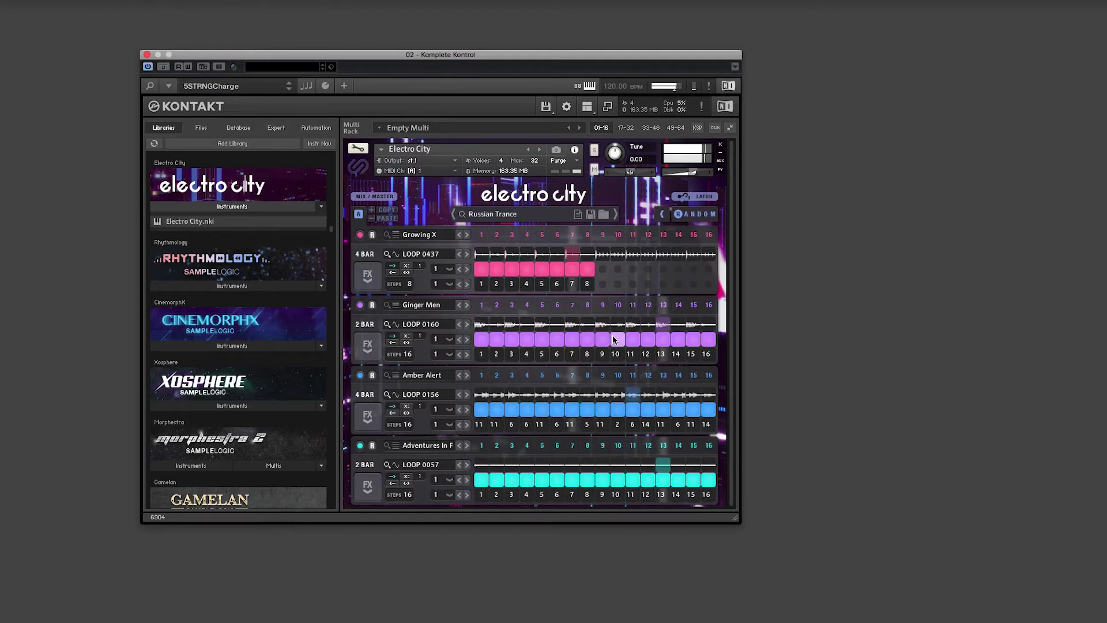
- Replace loop 2's source with LOOP 0198 from the loops tagged Build Ups
{"action": "left_click", "coordinate": [439, 325]}
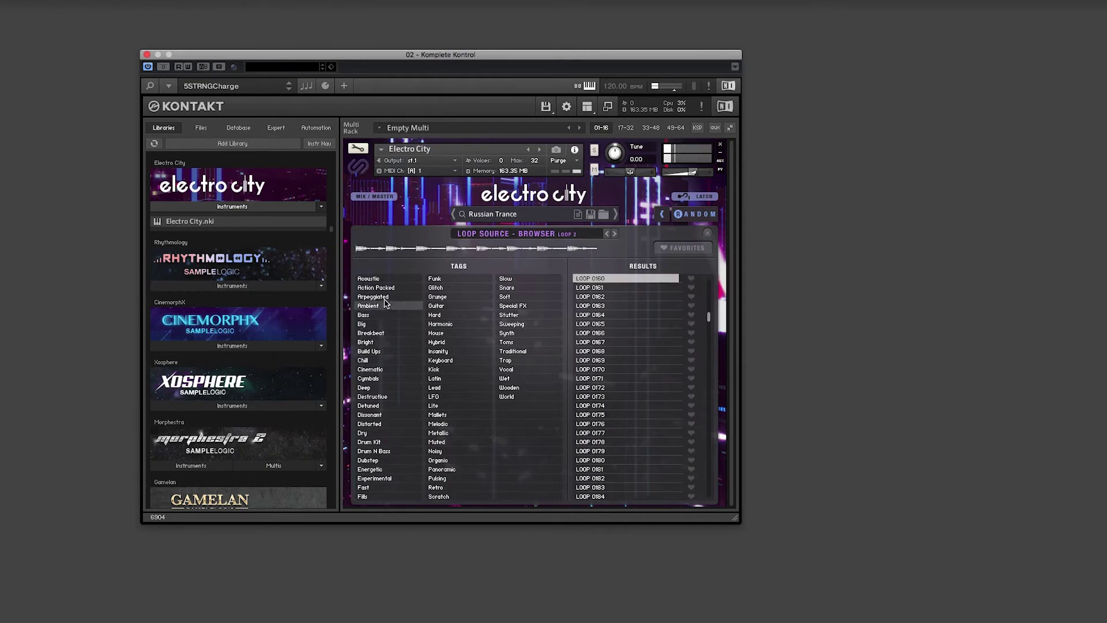
{"action": "left_click", "coordinate": [369, 351]}
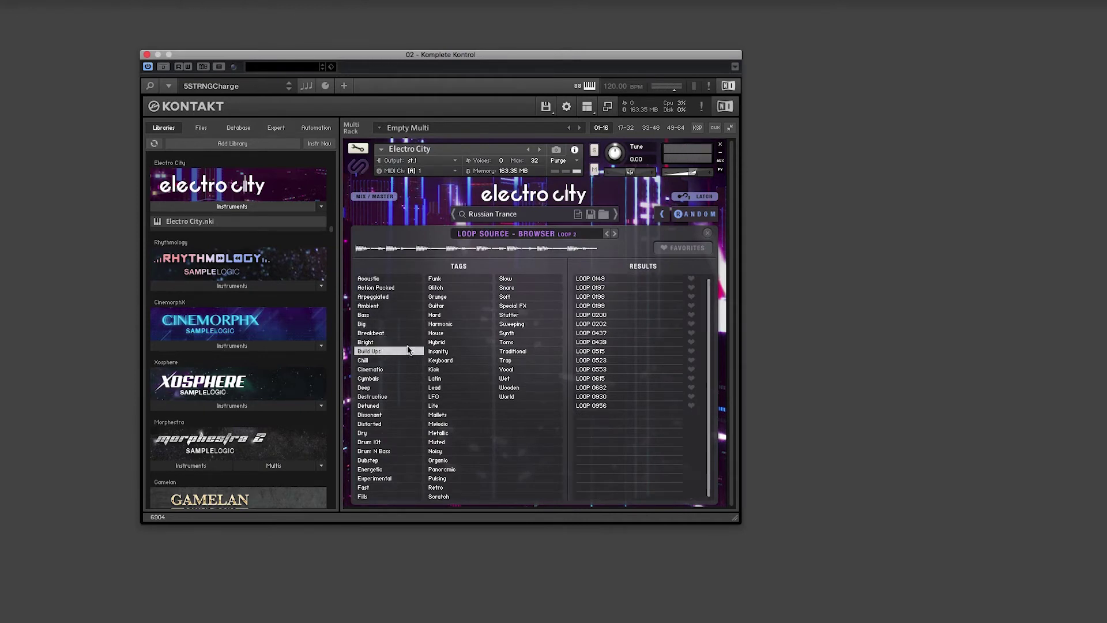
{"action": "double_click", "coordinate": [628, 298]}
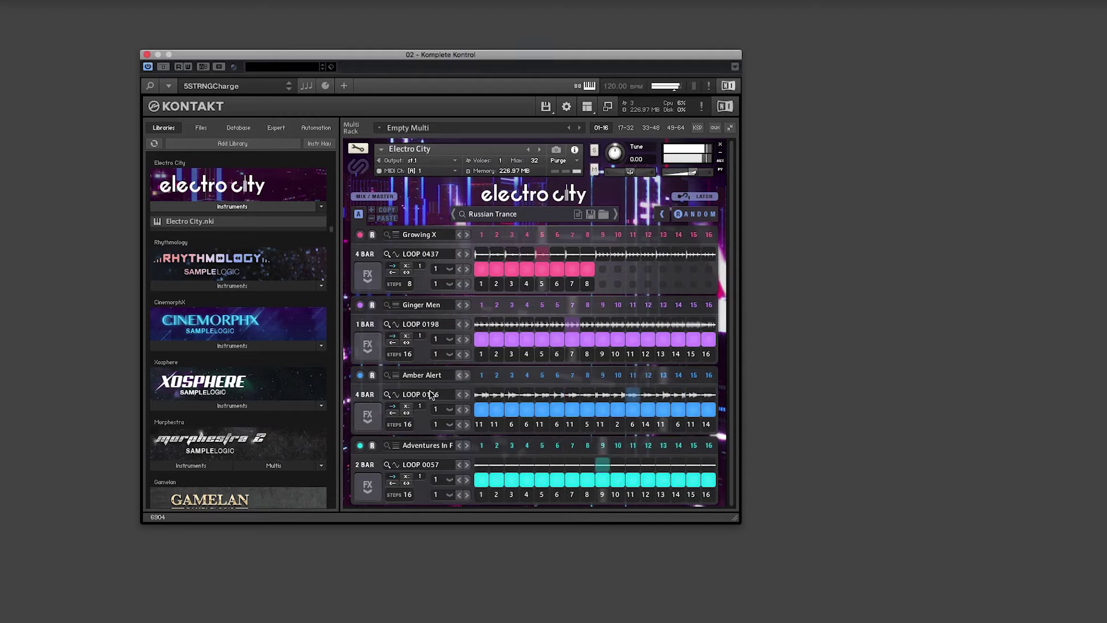
- Replace loop 3's source with LOOP 0017 from the unfiltered loop list
{"action": "left_click", "coordinate": [441, 395]}
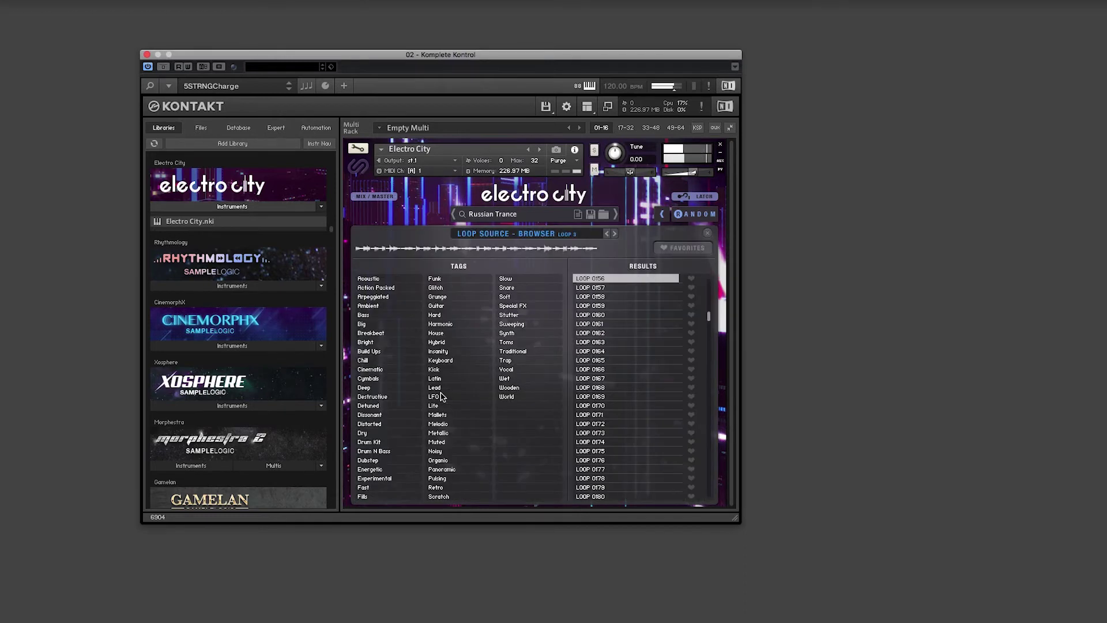
{"action": "left_click", "coordinate": [389, 352]}
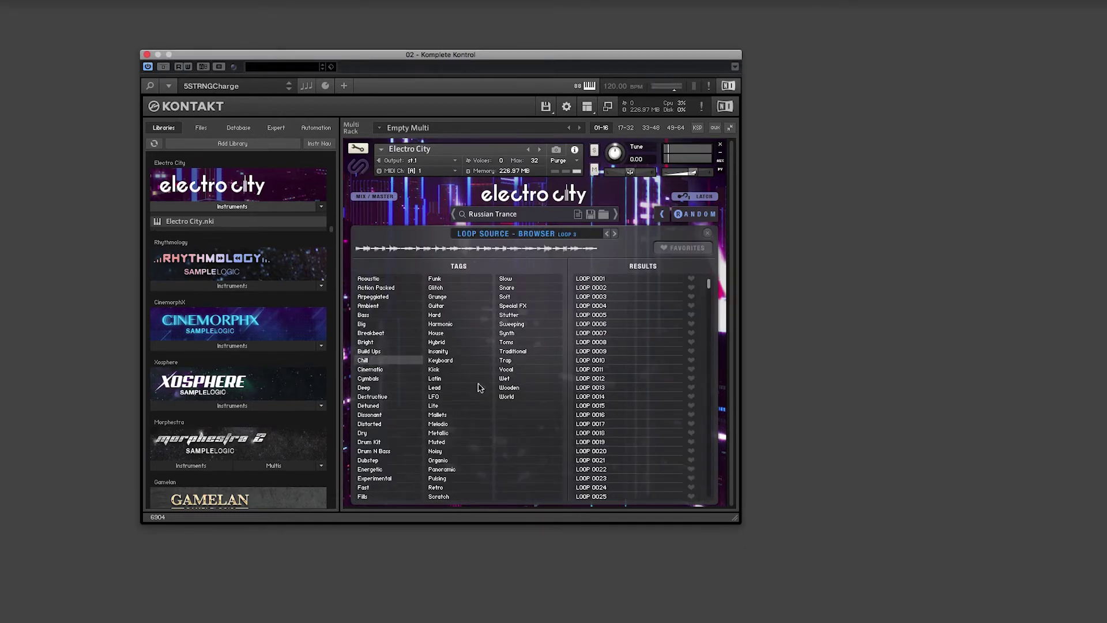
{"action": "left_click", "coordinate": [594, 424]}
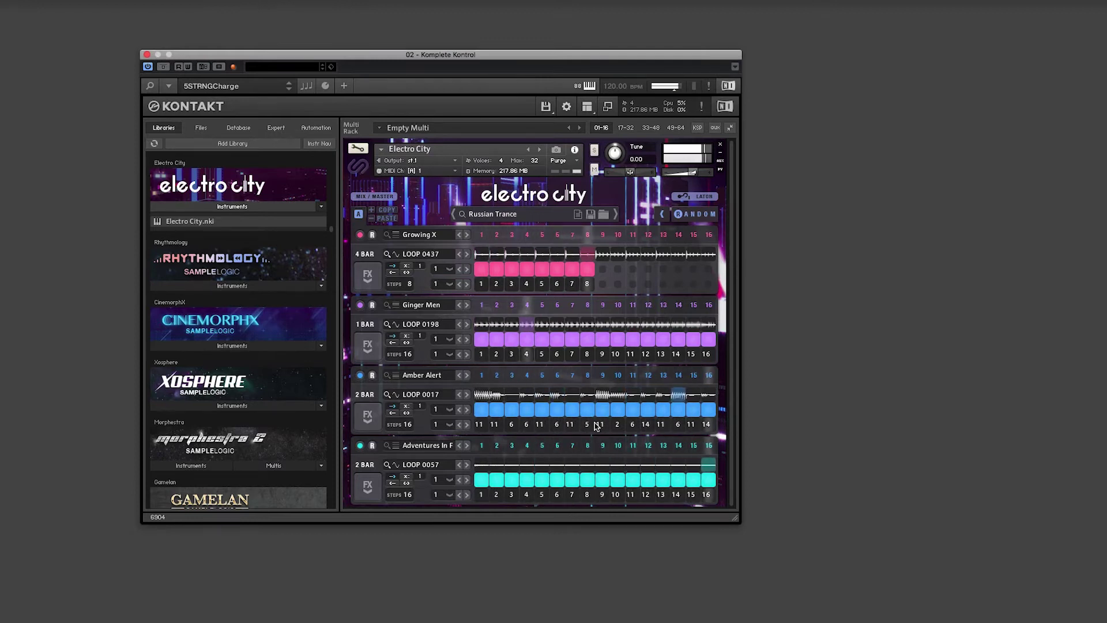
- Add the Arpeggiated tag to the Build Ups filter, load the Future Smoke multi, and clear the Build Ups tag
{"action": "left_click", "coordinate": [498, 216]}
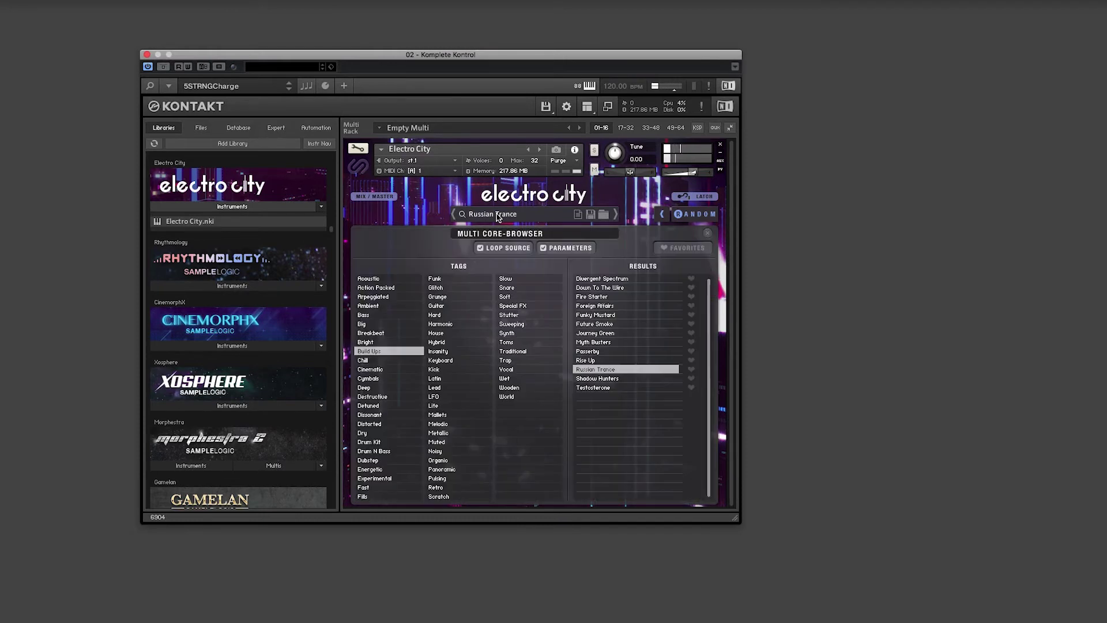
{"action": "left_click", "coordinate": [386, 298]}
{"action": "left_click", "coordinate": [615, 295]}
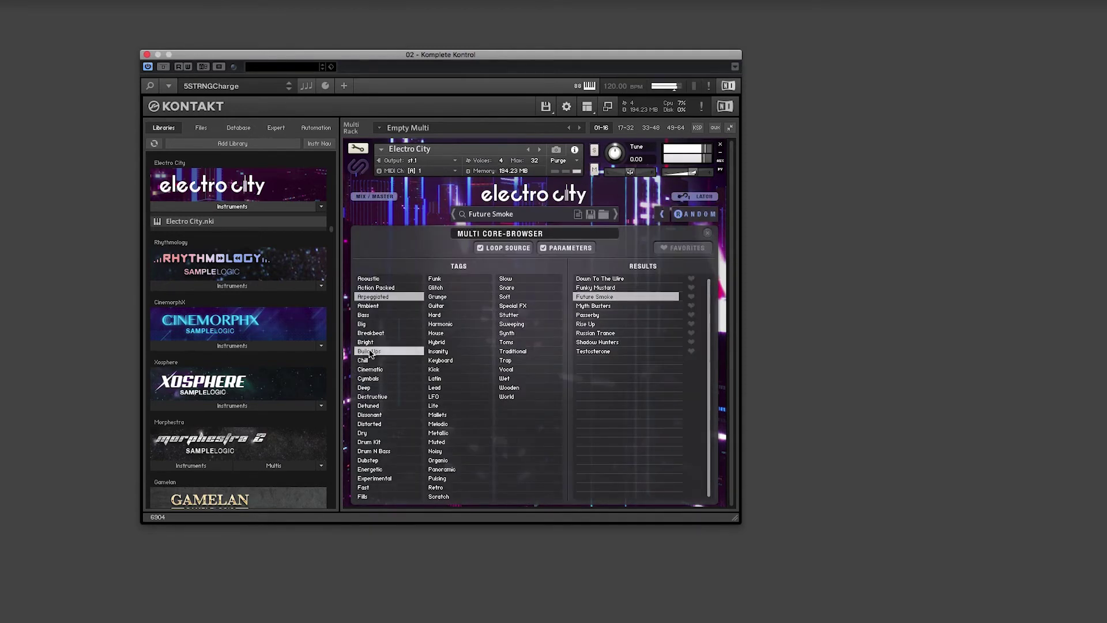
{"action": "left_click", "coordinate": [369, 351]}
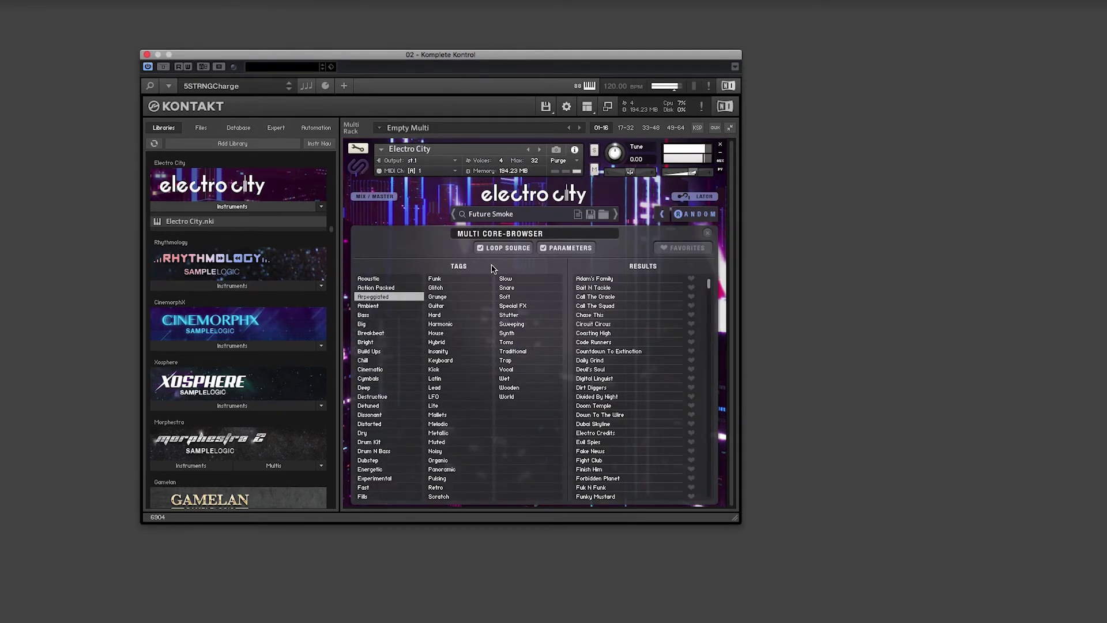
{"action": "left_click", "coordinate": [708, 234]}
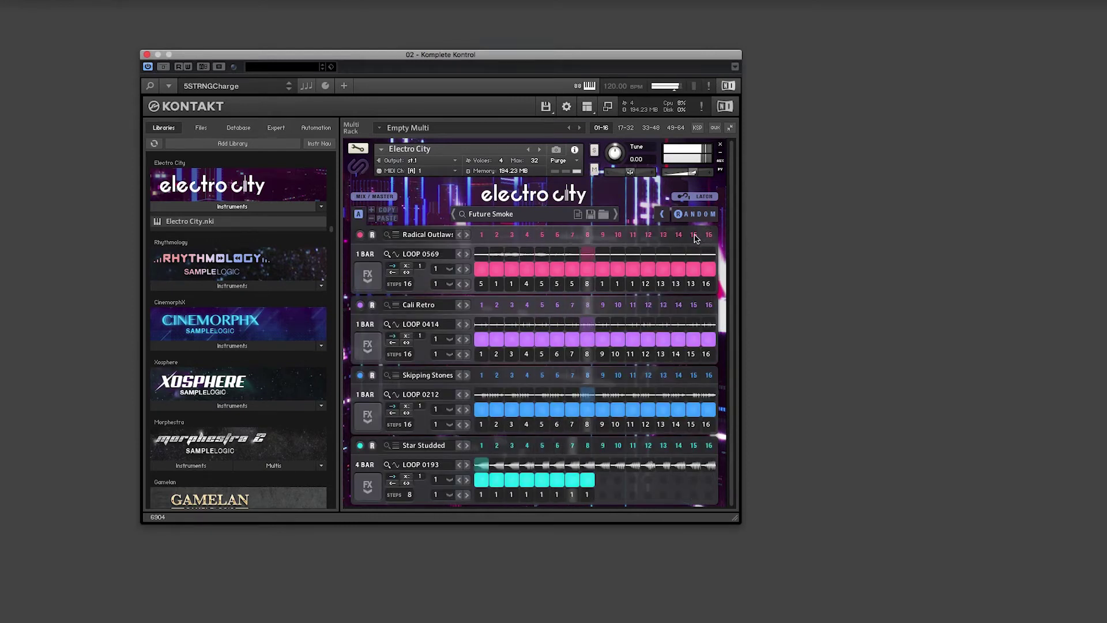
- Switch the multi core filter from Arpeggiated to Detuned and load the Degoba Brothel multi
{"action": "left_click", "coordinate": [529, 216]}
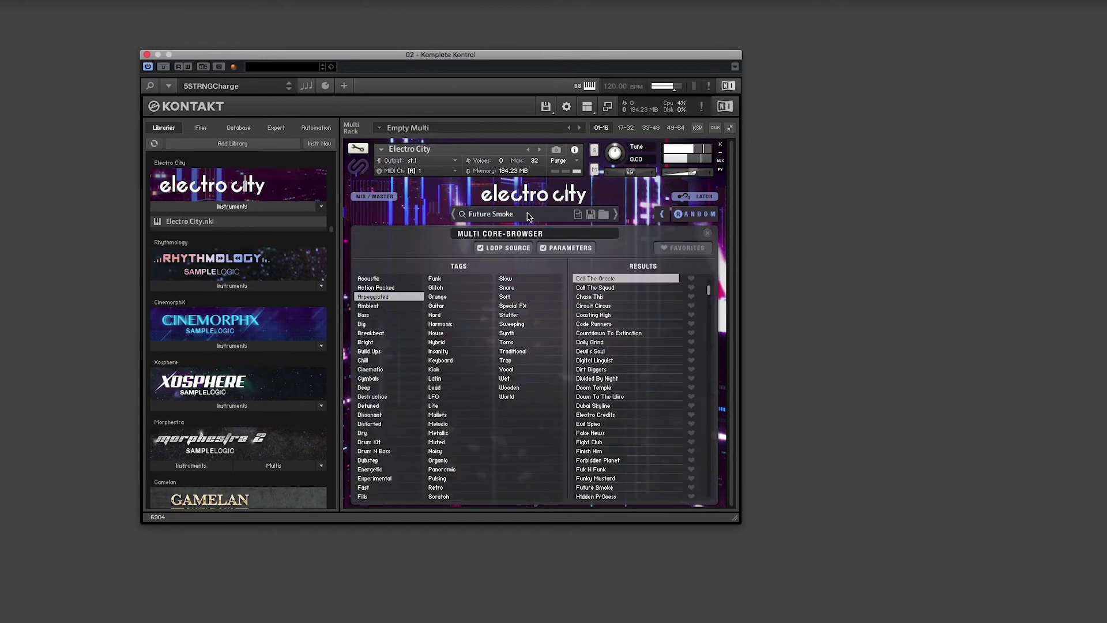
{"action": "left_click", "coordinate": [380, 406]}
{"action": "left_click", "coordinate": [388, 296]}
{"action": "left_click", "coordinate": [601, 410]}
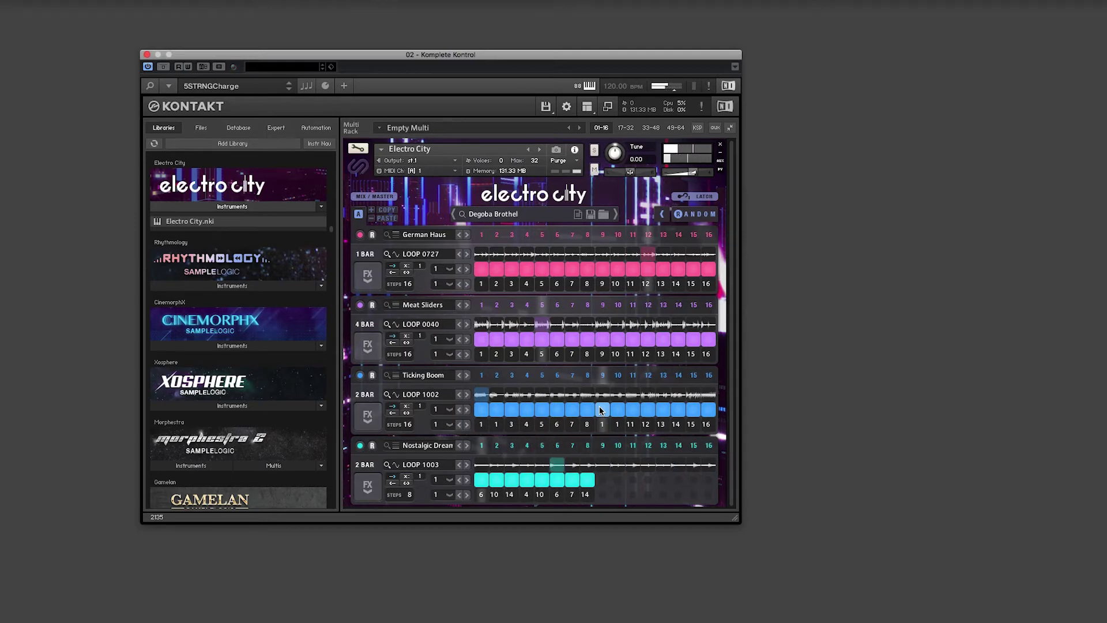
- Clear the tag filter in the multi core browser and load the Fire Starter multi
{"action": "left_click", "coordinate": [525, 214]}
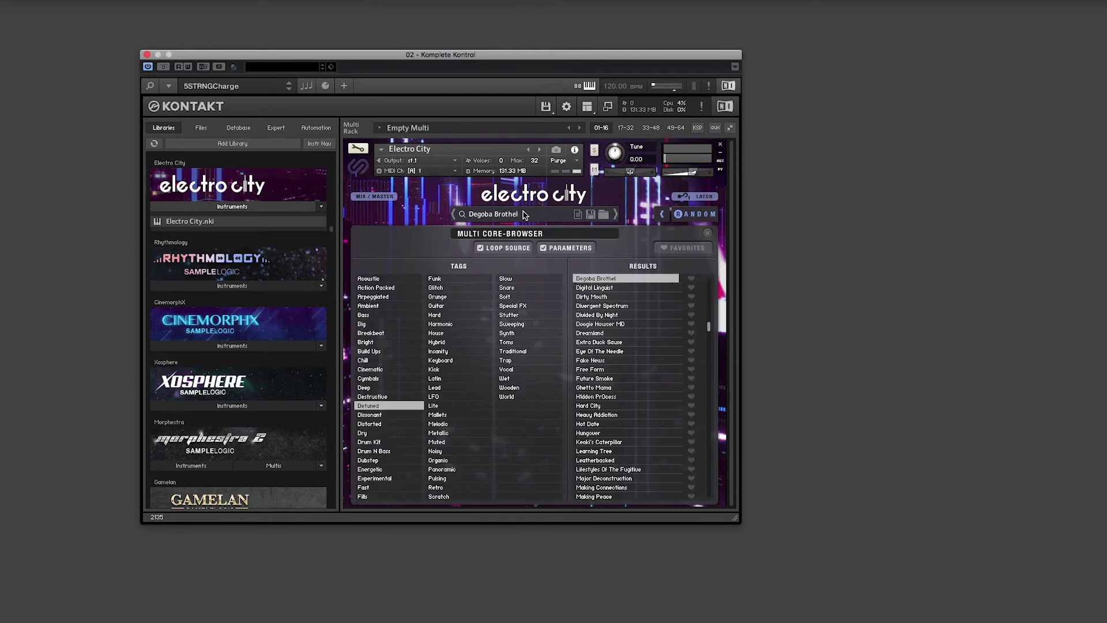
{"action": "left_click", "coordinate": [377, 414]}
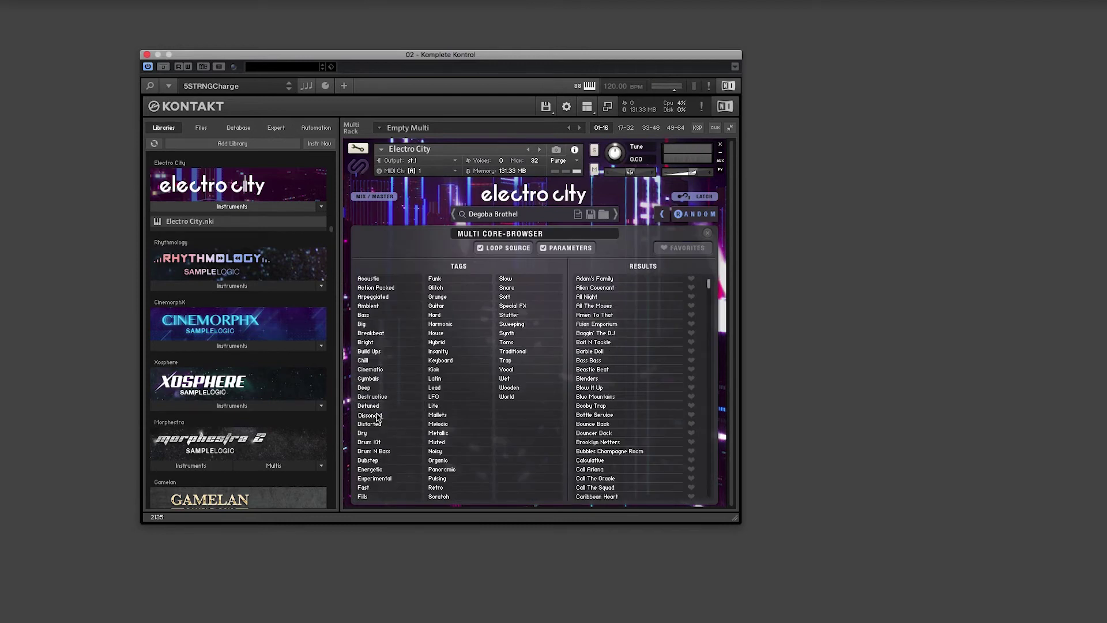
{"action": "left_click", "coordinate": [630, 452]}
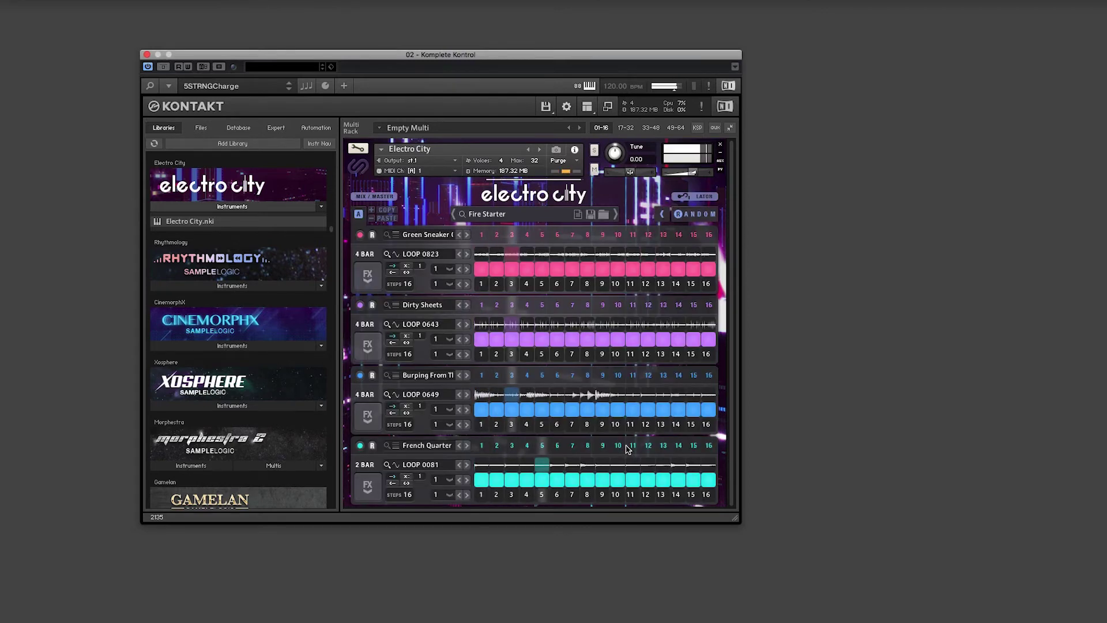
- Audition LOOP 0832 for loop 1 and settle on LOOP 0839 as its source
{"action": "left_click", "coordinate": [438, 255]}
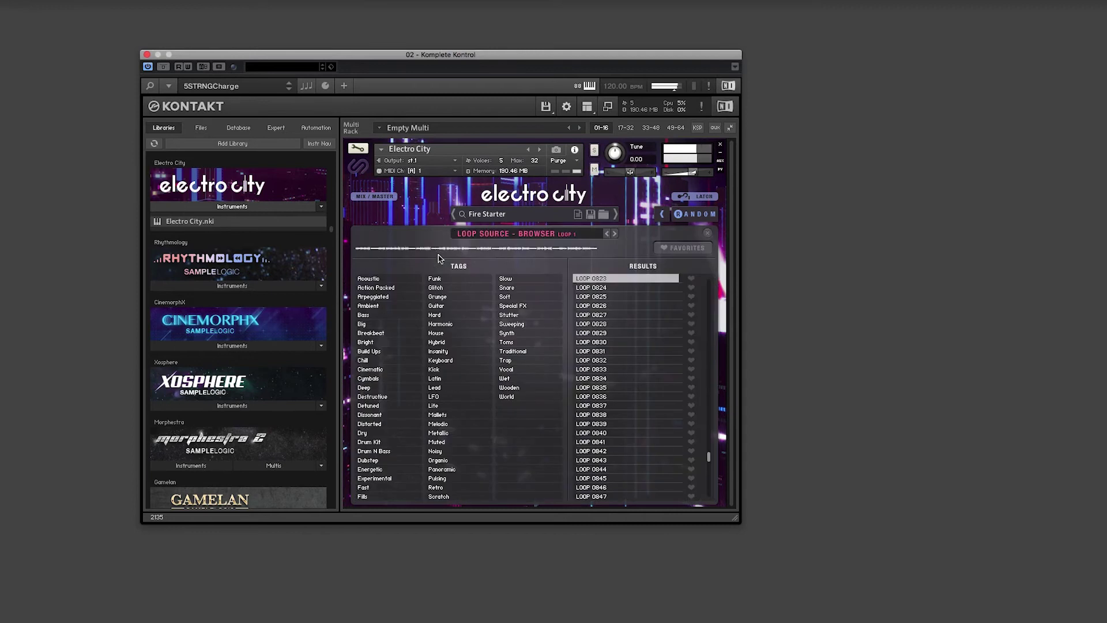
{"action": "left_click", "coordinate": [603, 360]}
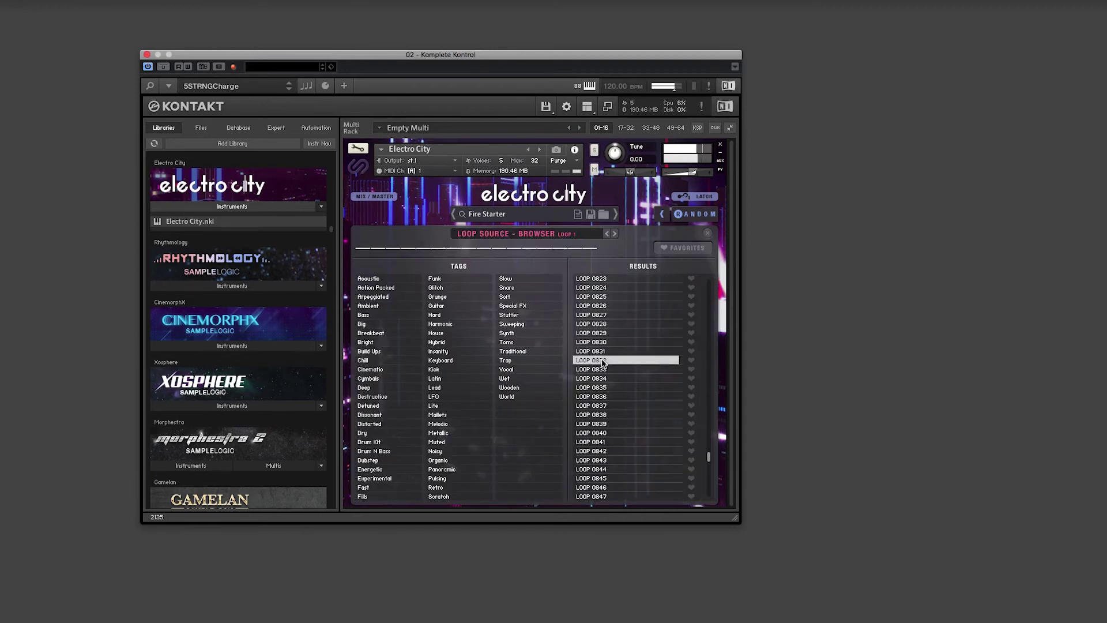
{"action": "double_click", "coordinate": [602, 424]}
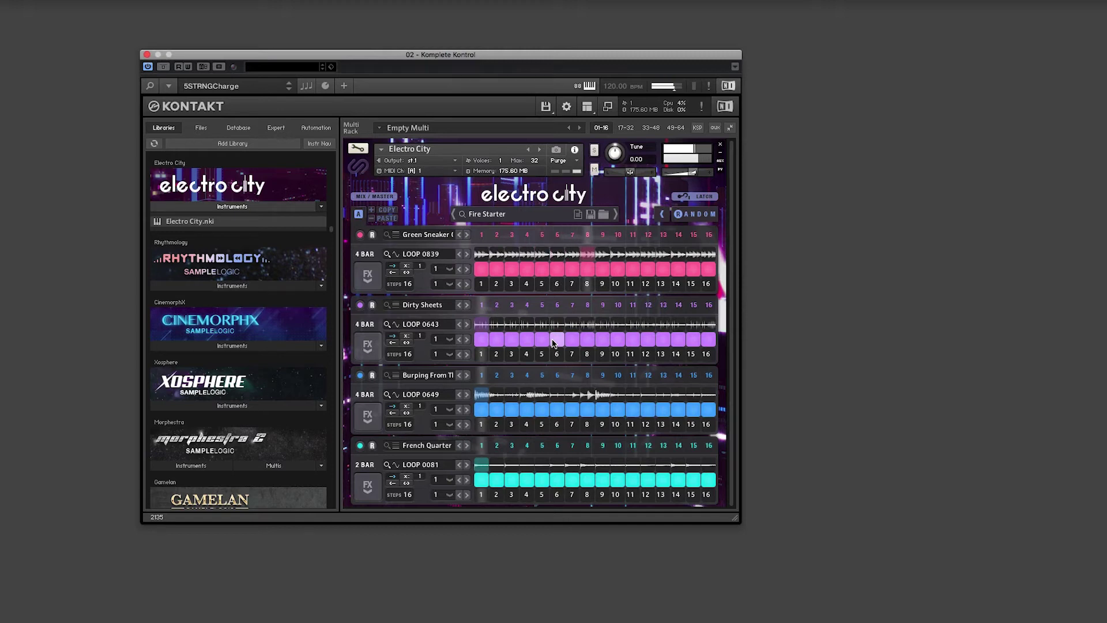
- Replace loop 2's source with LOOP 0609 from the loops tagged Deep
{"action": "left_click", "coordinate": [415, 326]}
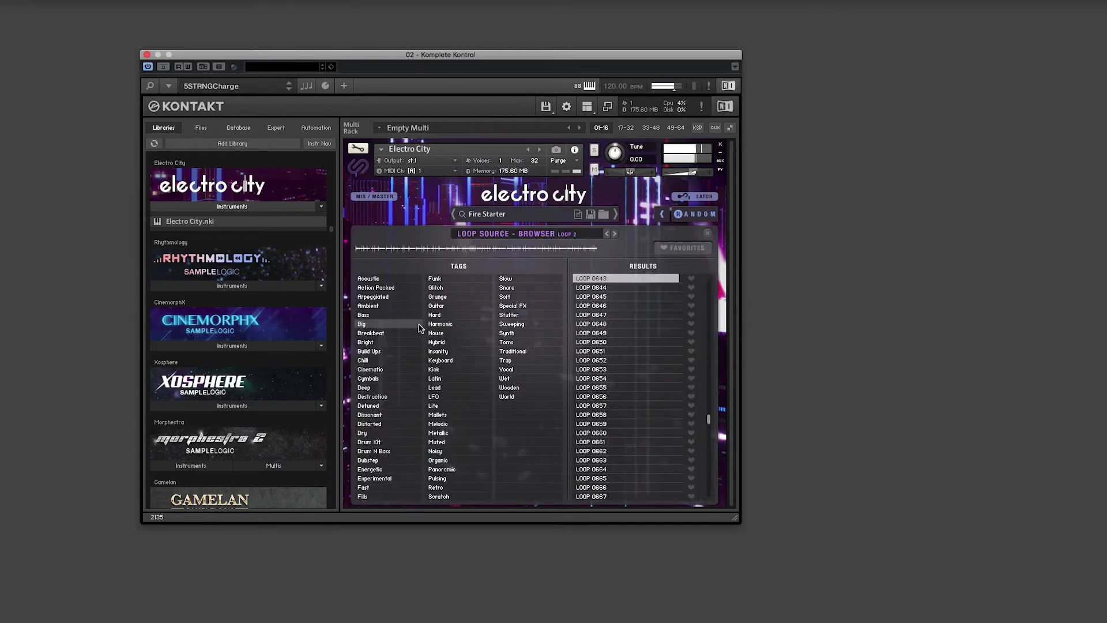
{"action": "left_click", "coordinate": [378, 388]}
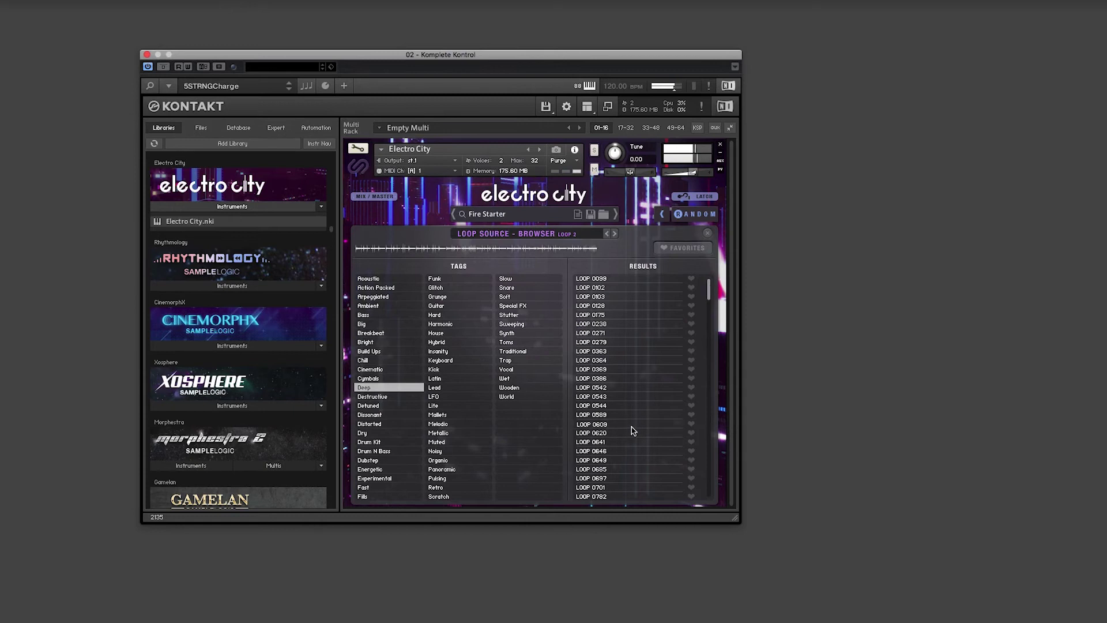
{"action": "double_click", "coordinate": [631, 427]}
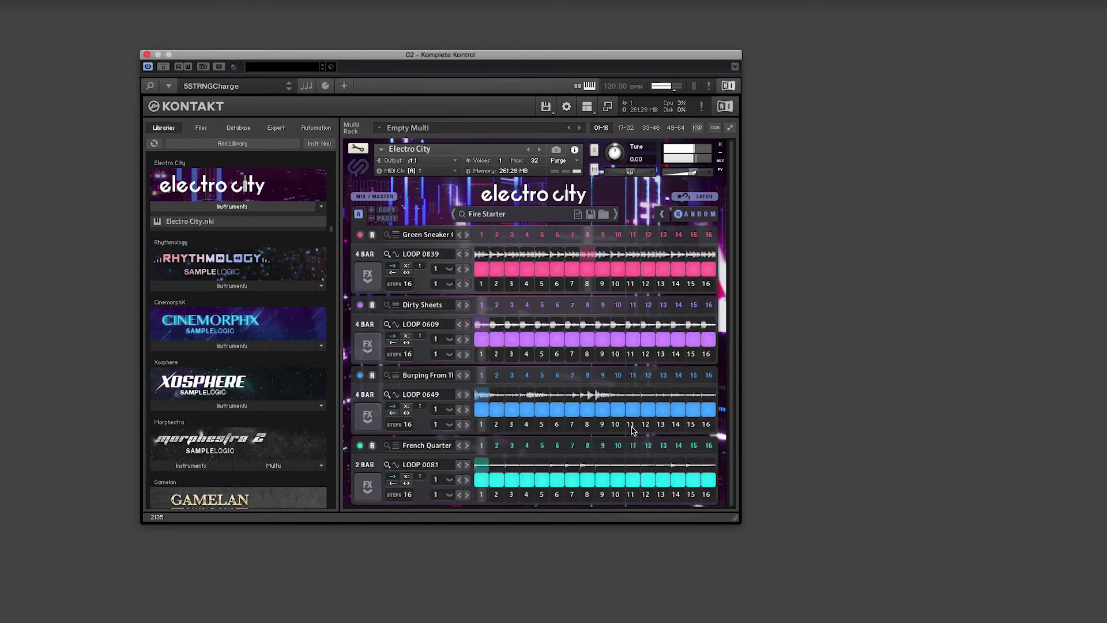
- Replace loop 3's source with LOOP 0665
{"action": "left_click", "coordinate": [441, 396]}
{"action": "double_click", "coordinate": [600, 423]}
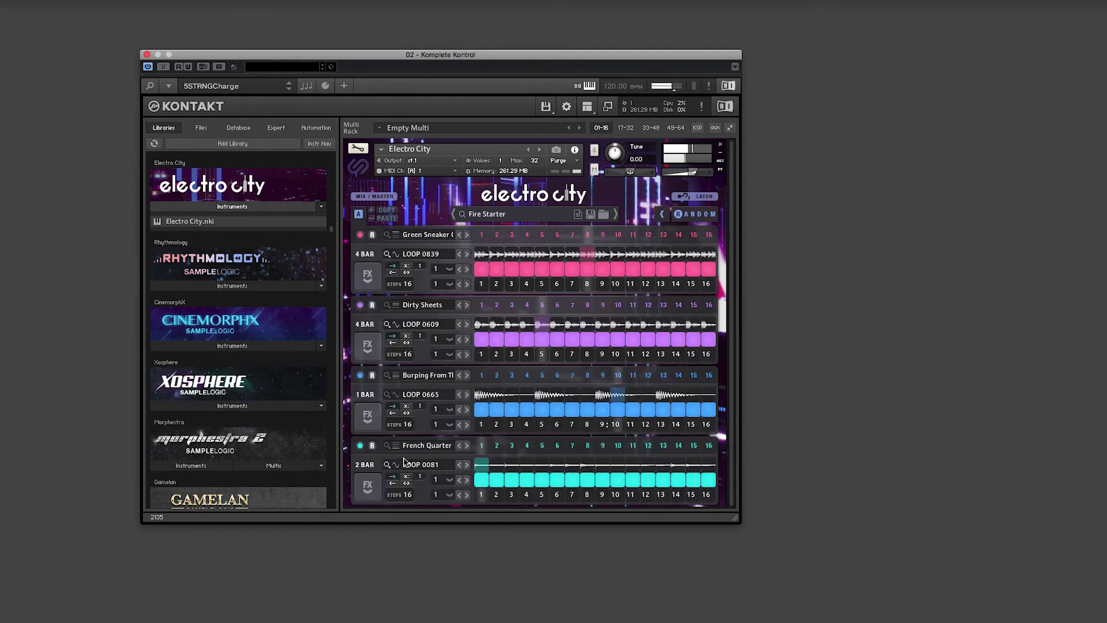
- Replace loop 4's source with LOOP 0102 and close the loop source browser
{"action": "left_click", "coordinate": [443, 465]}
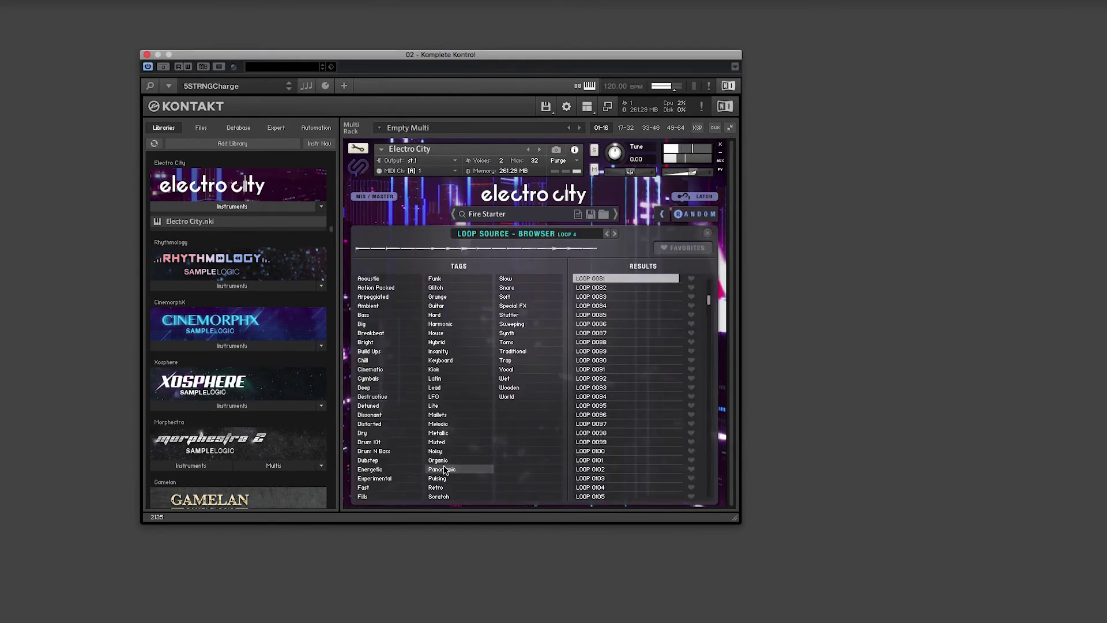
{"action": "left_click", "coordinate": [608, 469]}
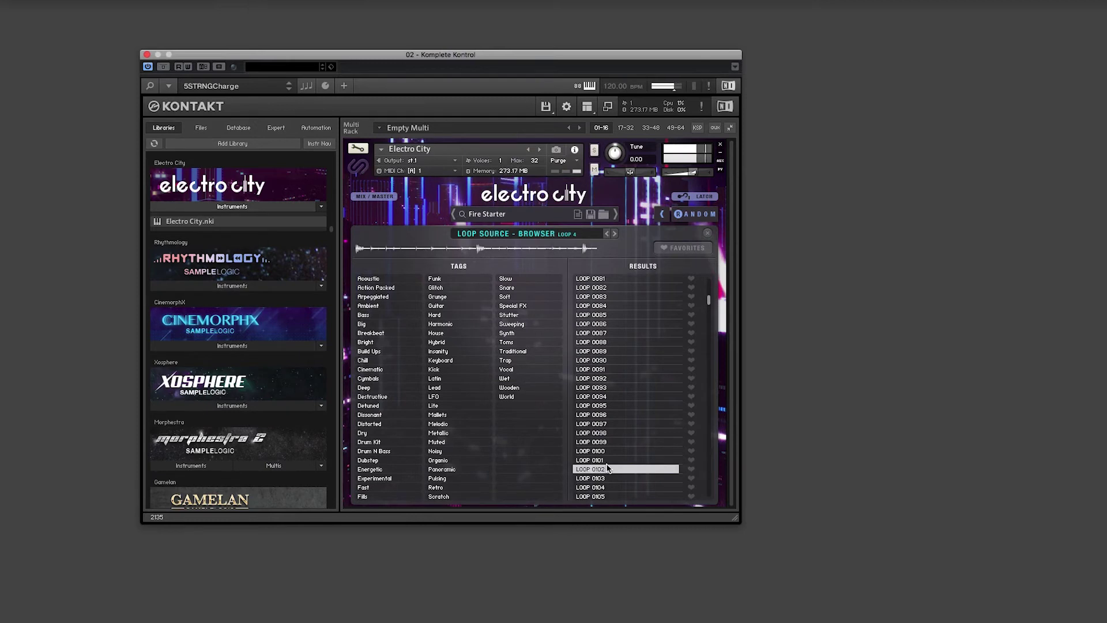
{"action": "left_click", "coordinate": [707, 232]}
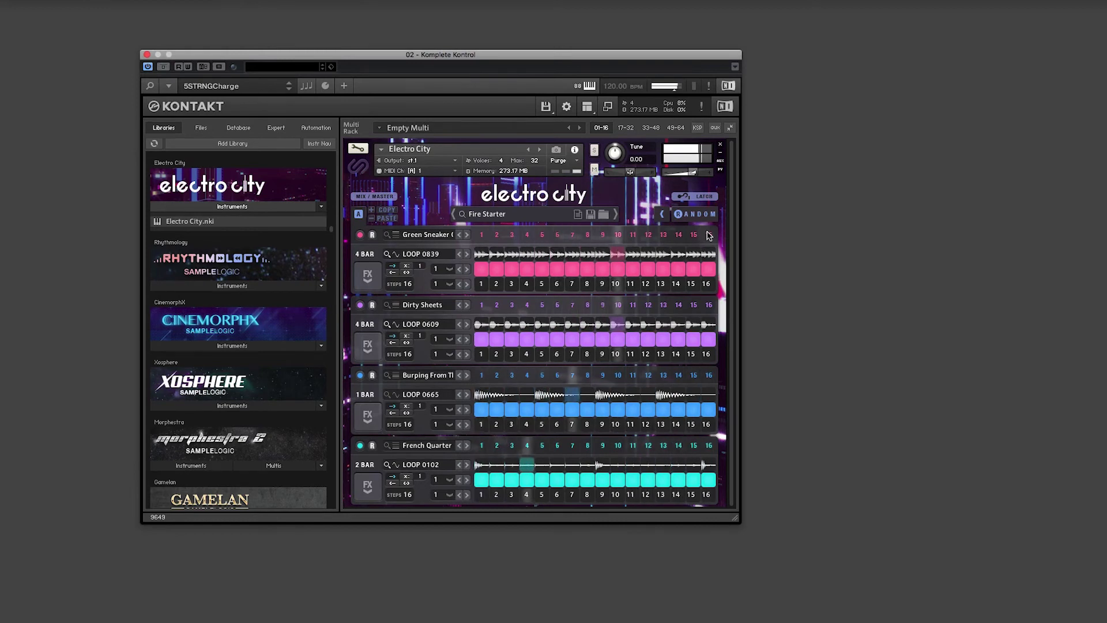
- Randomize the whole multi twice to generate new cores and sources for all four loops
{"action": "left_click", "coordinate": [695, 213]}
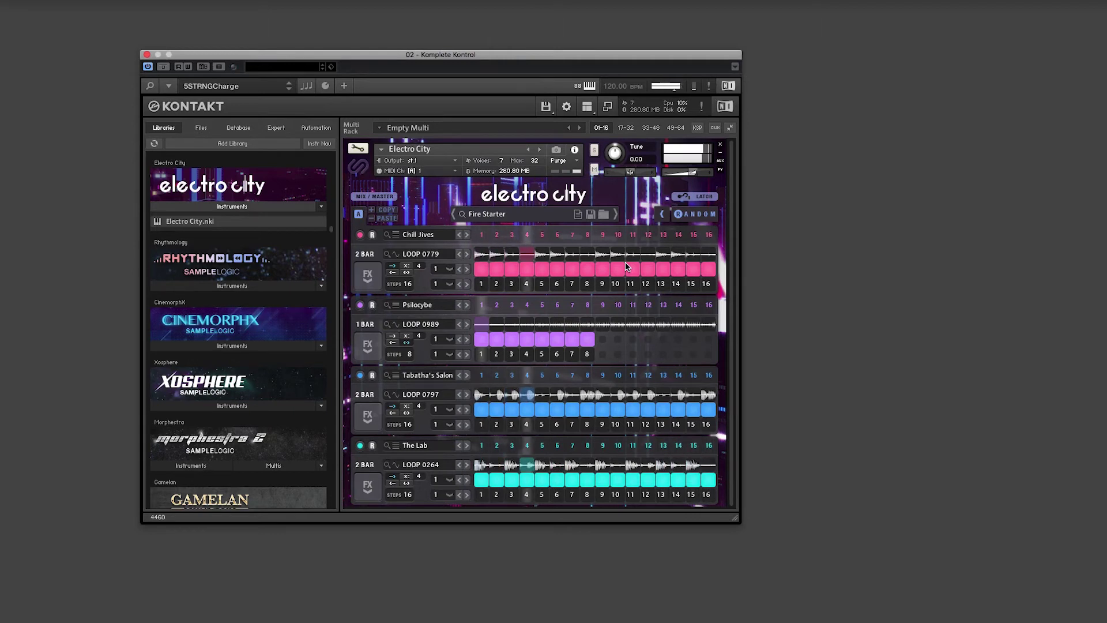
{"action": "left_click", "coordinate": [699, 214]}
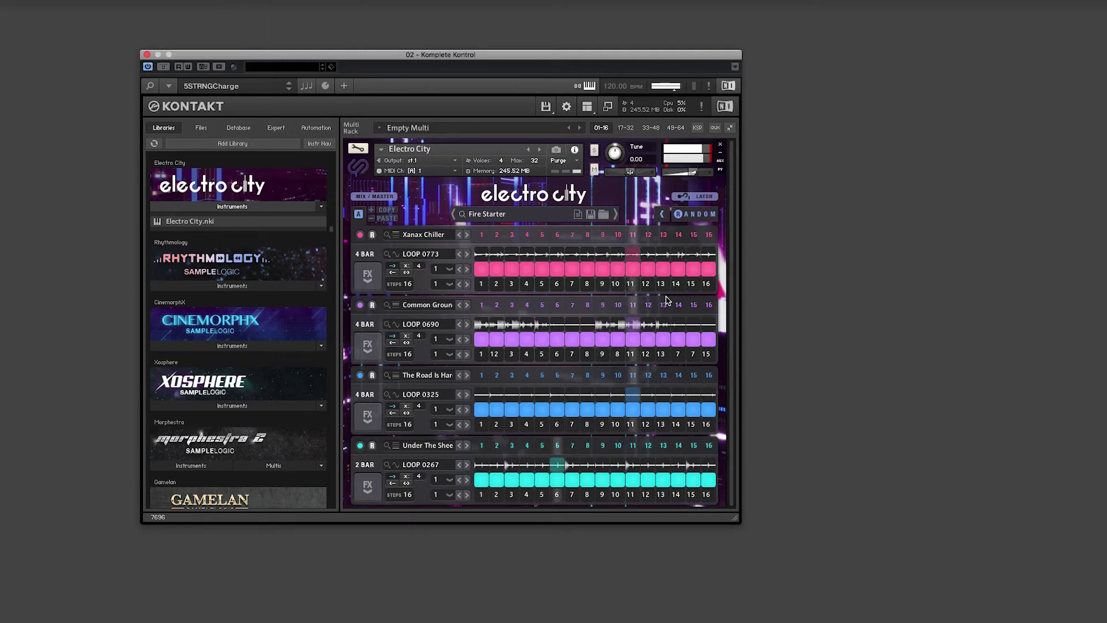
- Replace loop 1's core with Yoshi World
{"action": "left_click", "coordinate": [432, 234]}
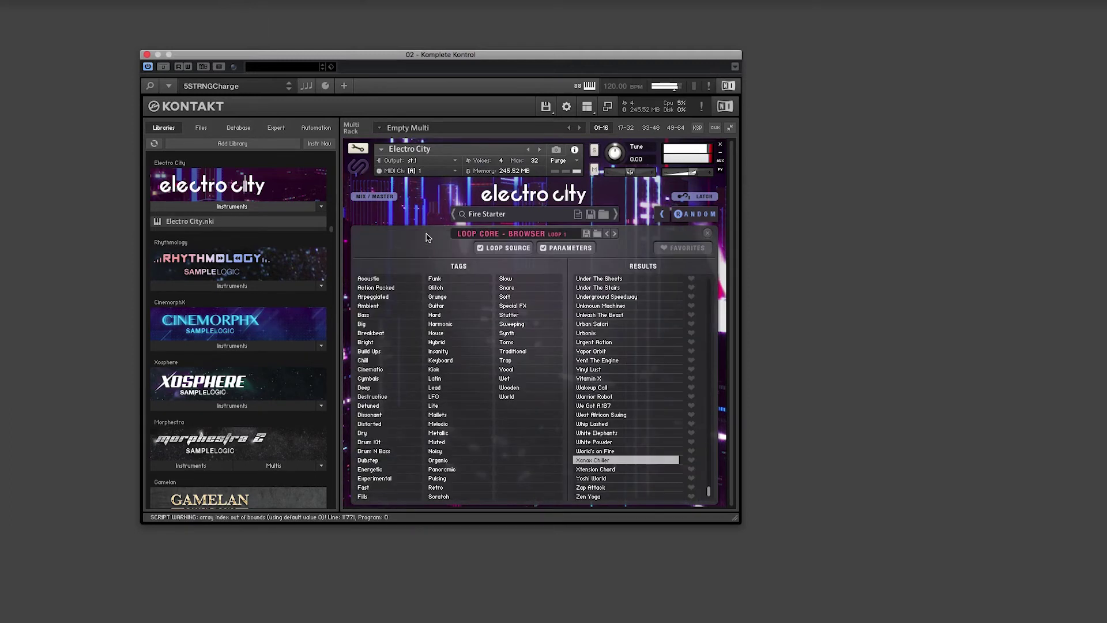
{"action": "left_click", "coordinate": [616, 477]}
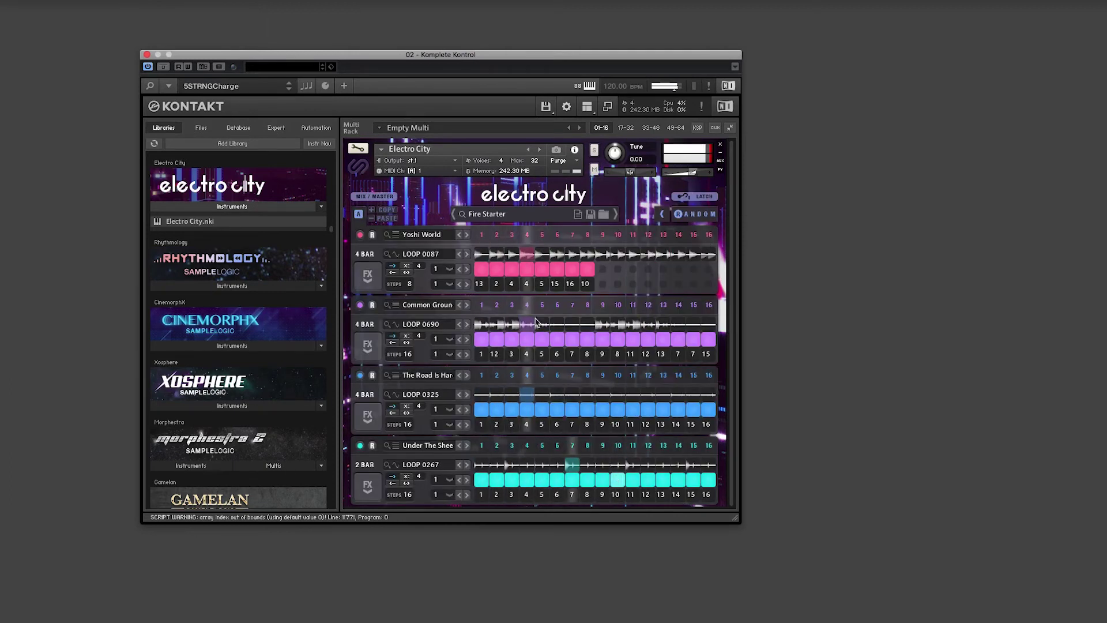
- Replace loop 1's core with Warrior Robot
{"action": "left_click", "coordinate": [425, 237]}
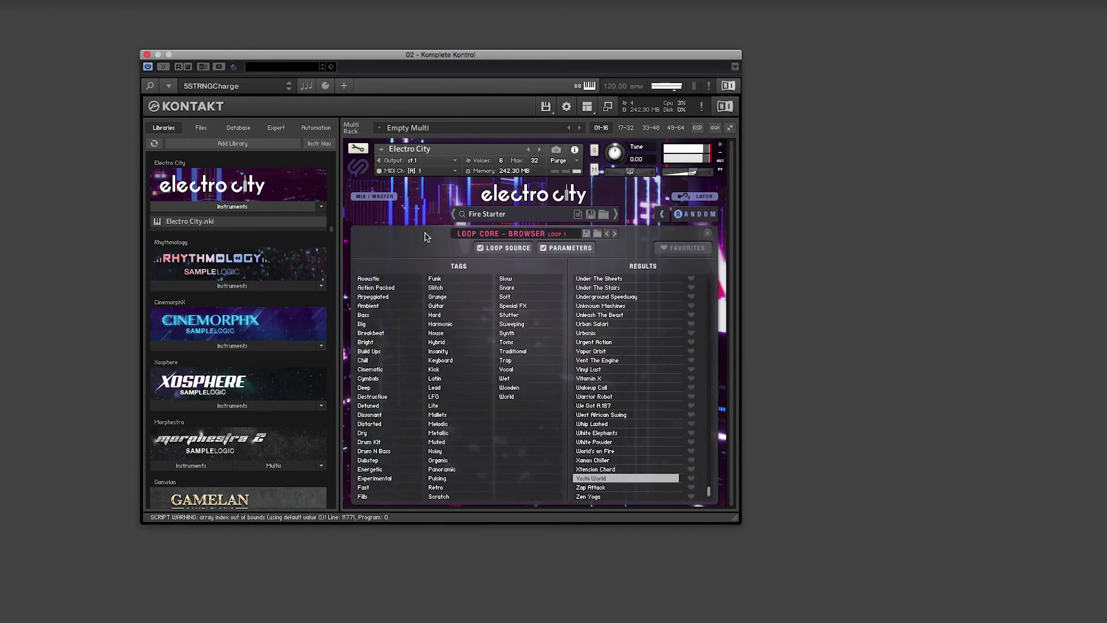
{"action": "left_click", "coordinate": [618, 398]}
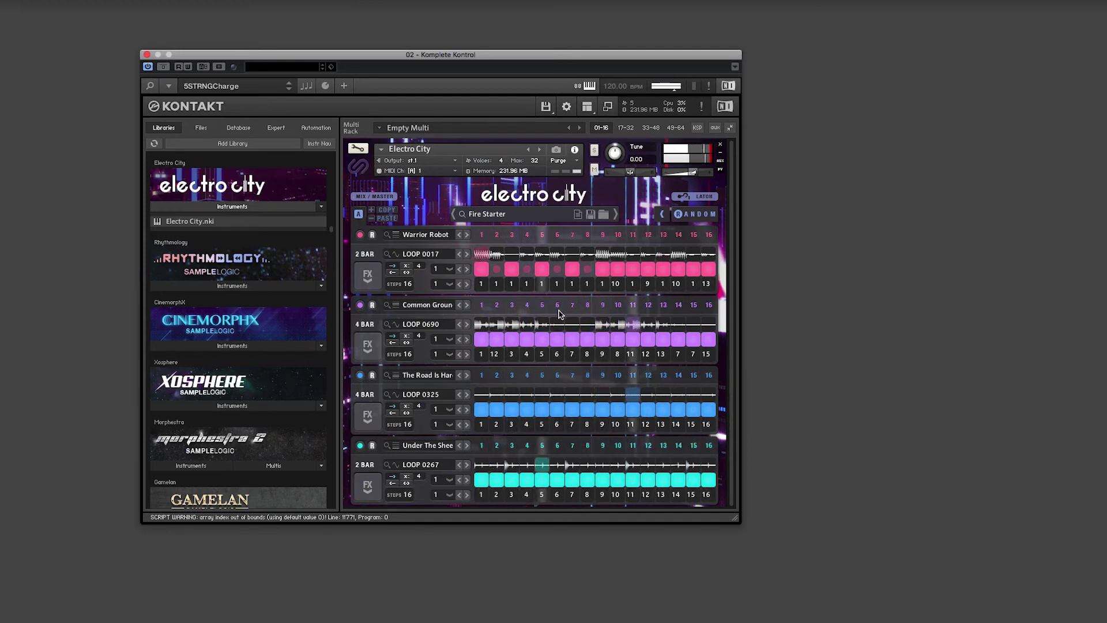
- Filter the multis by the LFO and Detuned tags and load Stage Presence
{"action": "left_click", "coordinate": [507, 215]}
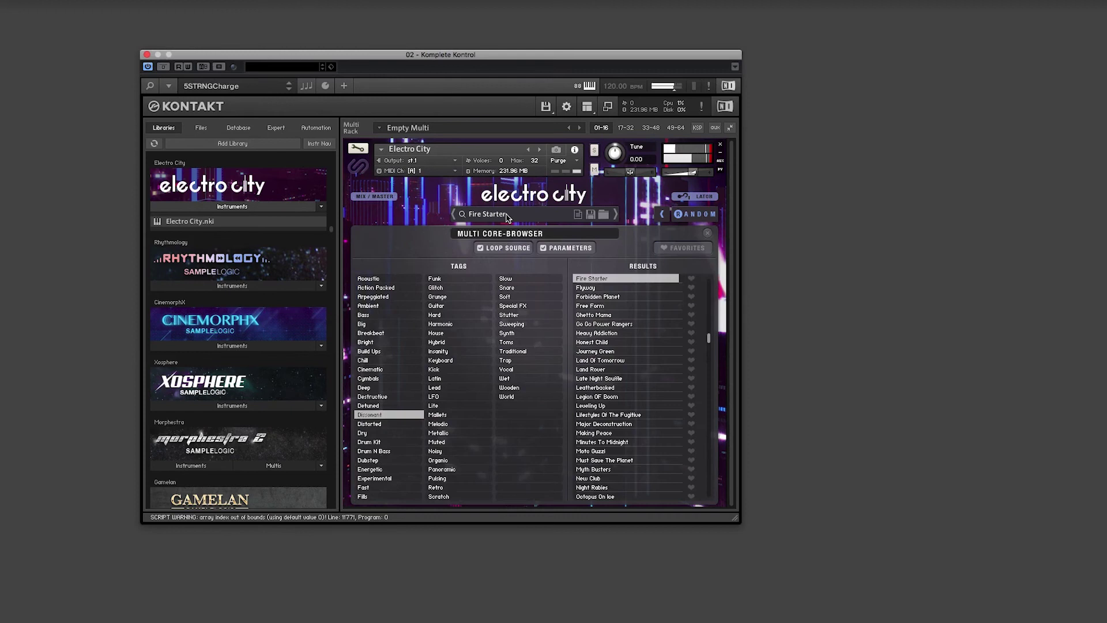
{"action": "left_click", "coordinate": [434, 397]}
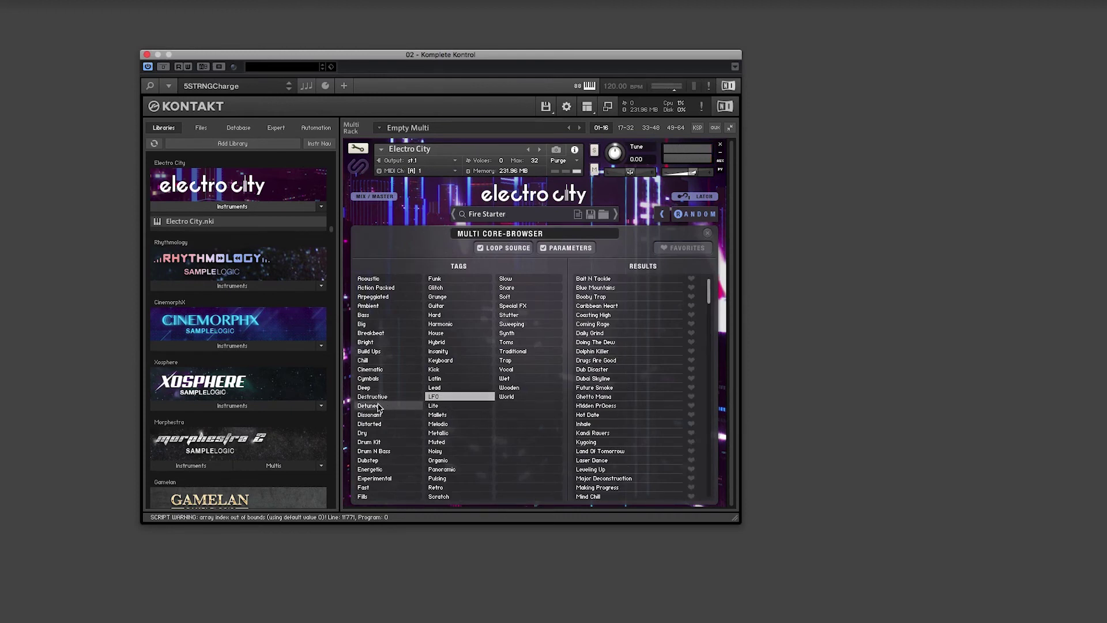
{"action": "left_click", "coordinate": [378, 405]}
{"action": "left_click", "coordinate": [600, 351]}
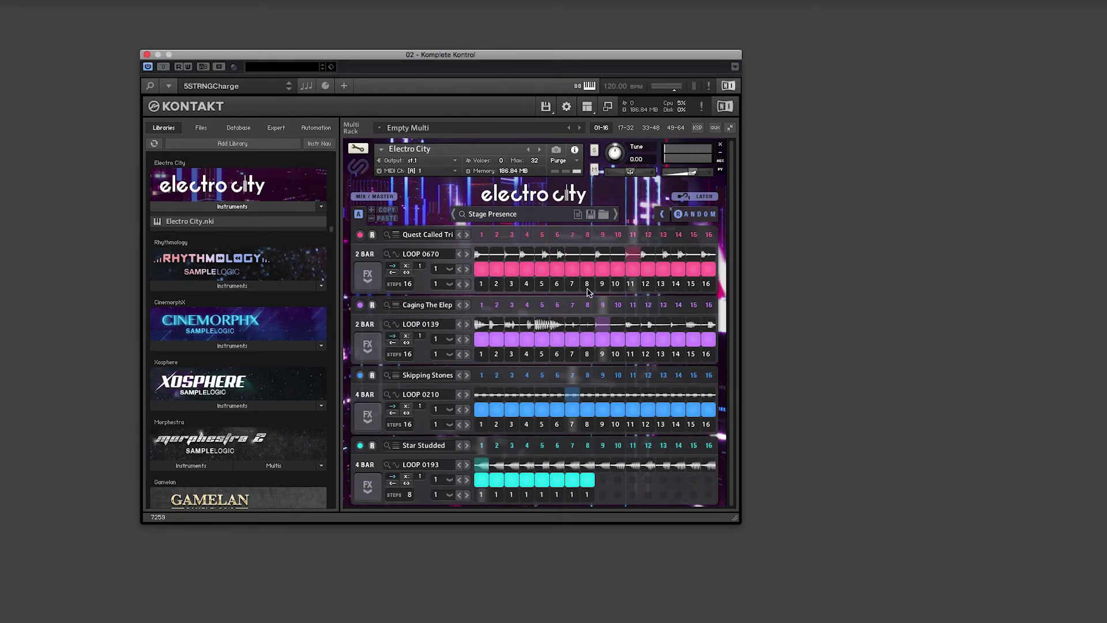
- Filter the multis by the Deep and Hard tags and load Eraser
{"action": "left_click", "coordinate": [492, 218]}
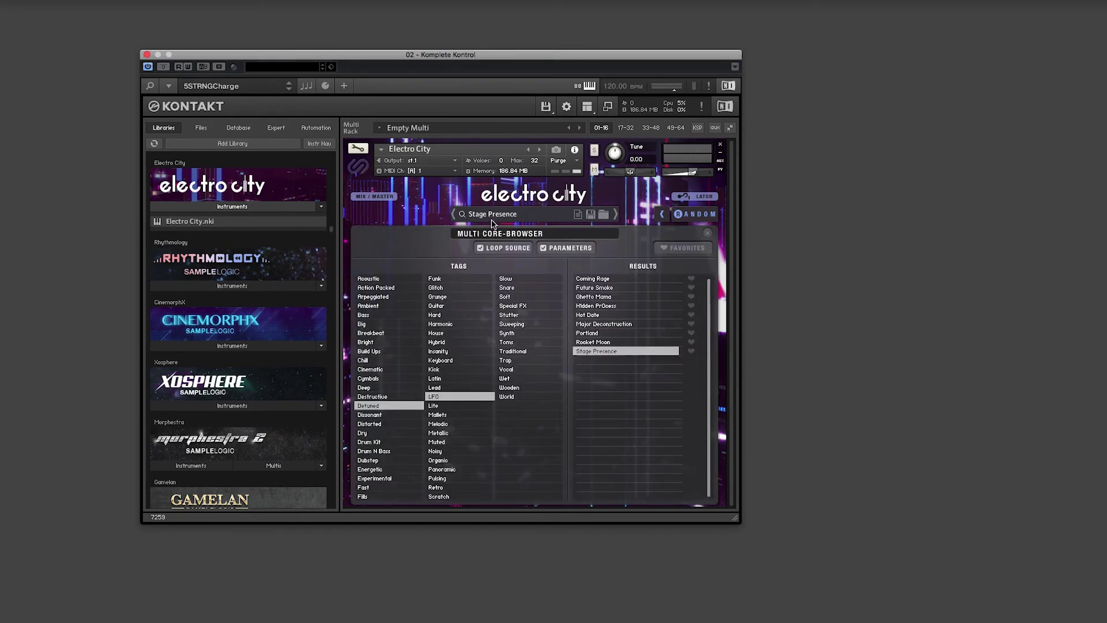
{"action": "left_click", "coordinate": [524, 315]}
{"action": "left_click", "coordinate": [372, 405]}
{"action": "left_click", "coordinate": [370, 388]}
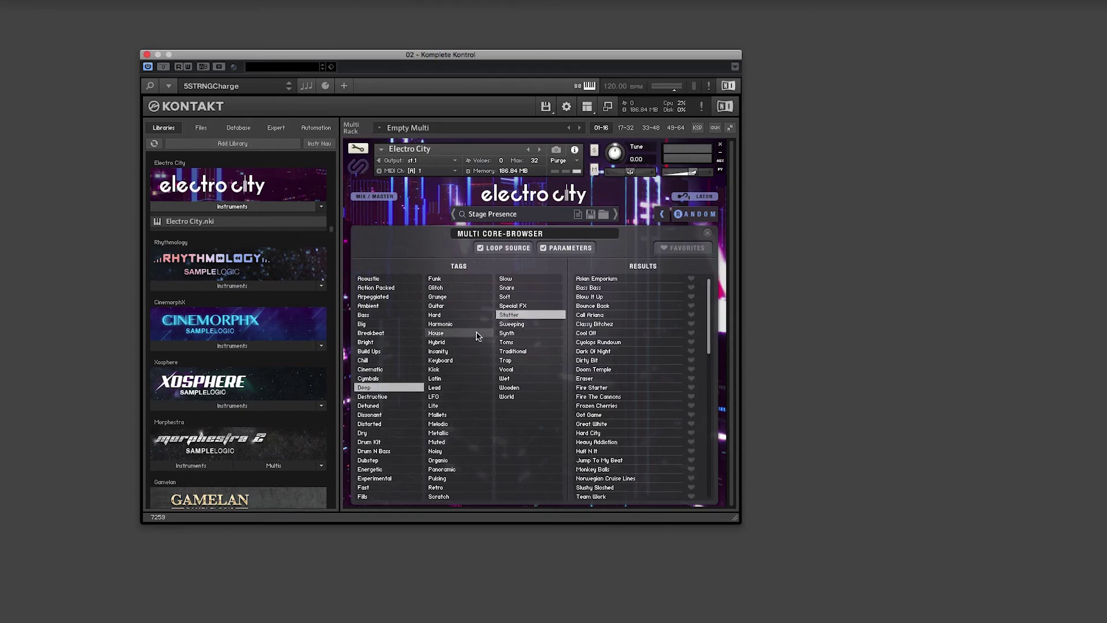
{"action": "left_click", "coordinate": [529, 315]}
{"action": "left_click", "coordinate": [459, 315]}
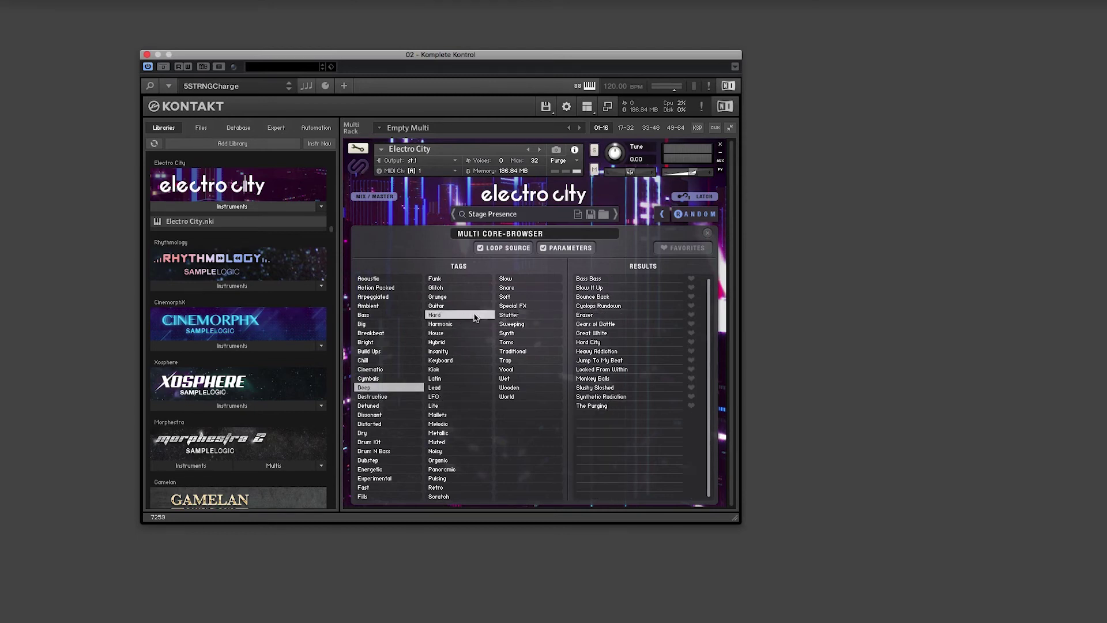
{"action": "left_click", "coordinate": [611, 316]}
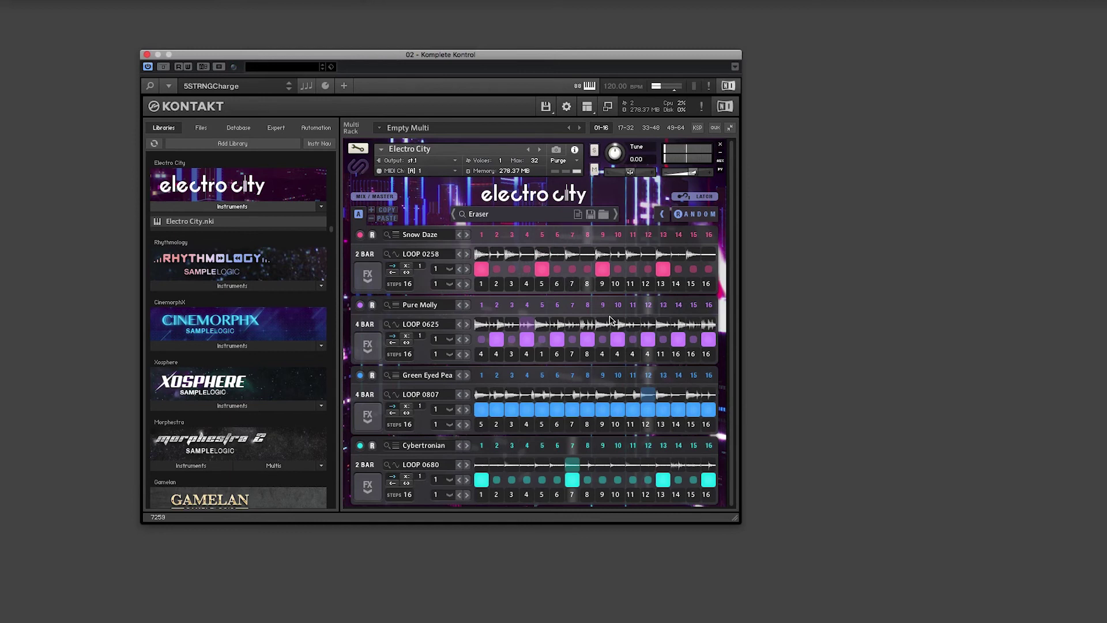
- Replace loop 1's source with LOOP 0943, found with the Hard and Deep tags
{"action": "left_click", "coordinate": [431, 256]}
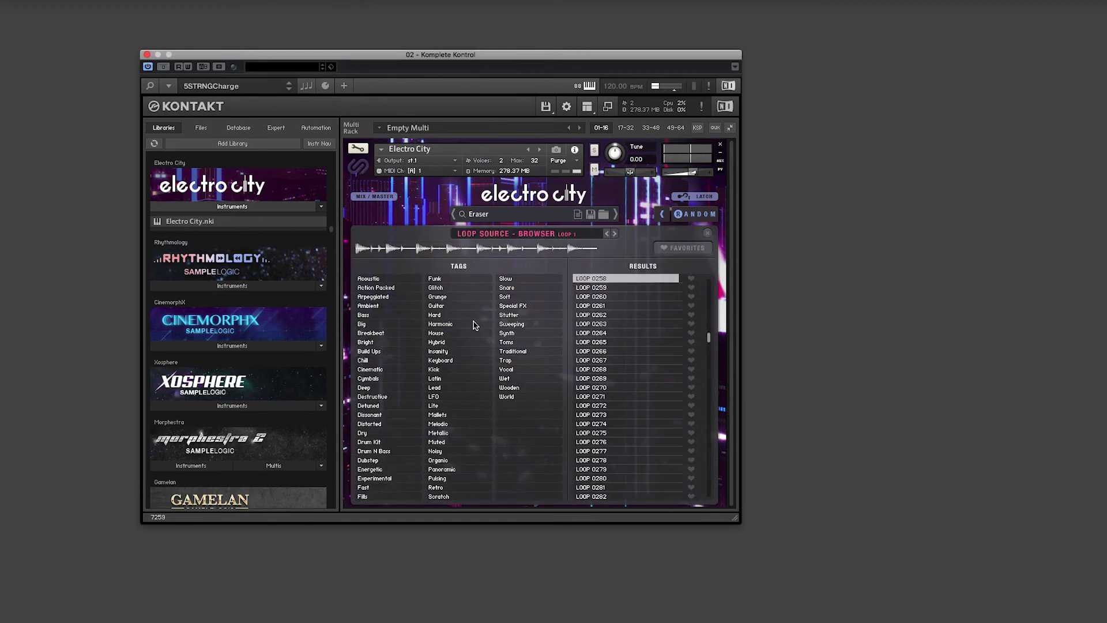
{"action": "left_click", "coordinate": [453, 315]}
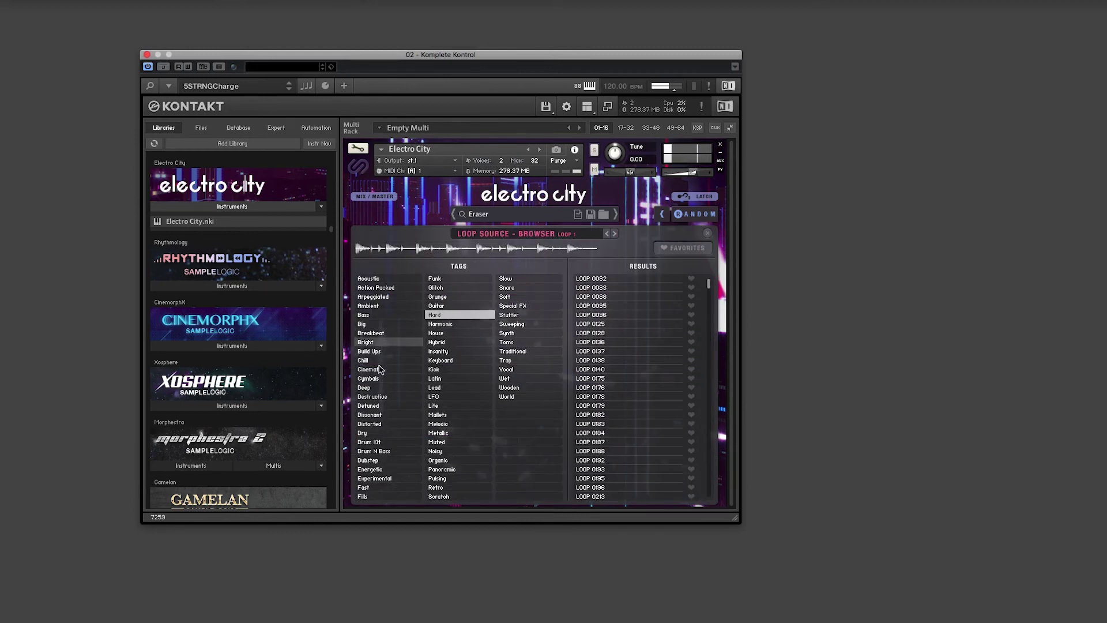
{"action": "left_click", "coordinate": [376, 388]}
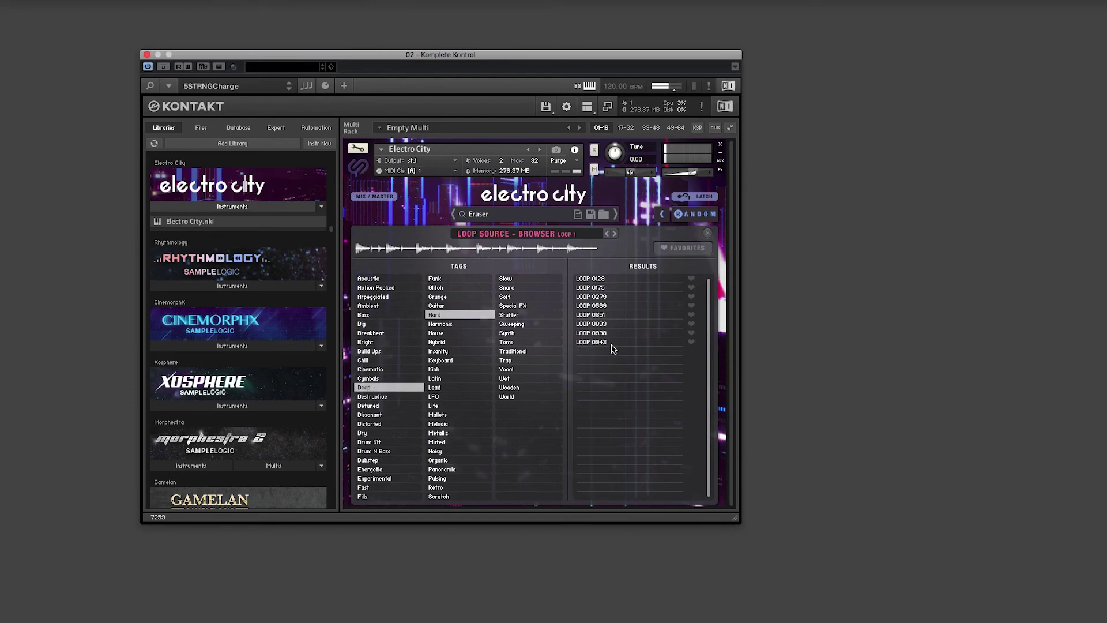
{"action": "double_click", "coordinate": [604, 343]}
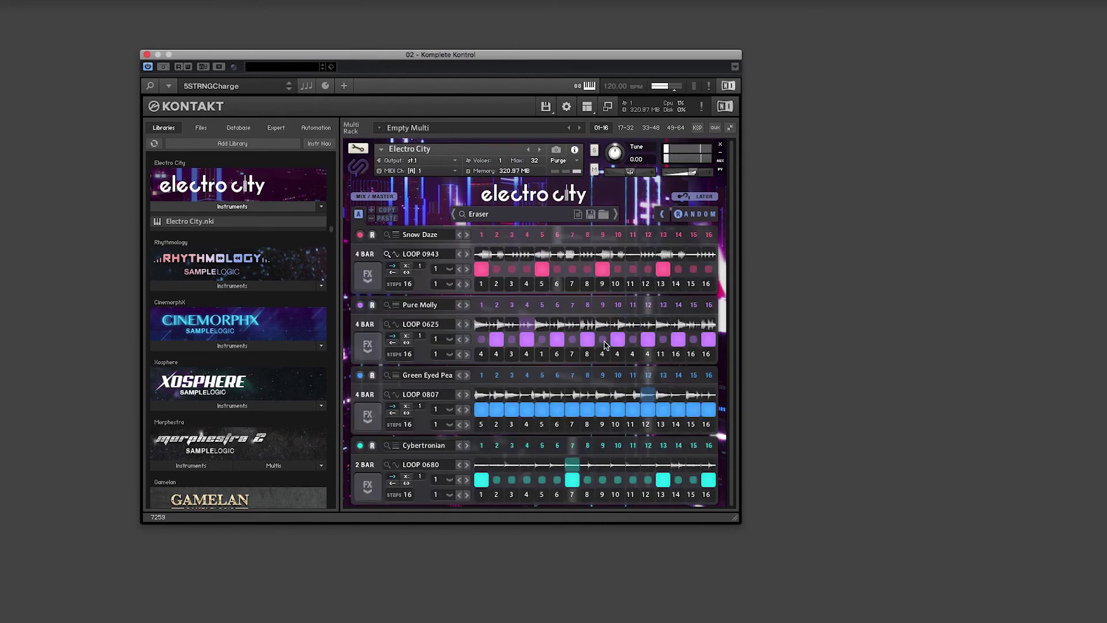
- Replace loop 2's source with LOOP 0609, found with the Deep and House tags, and close the loop source browser
{"action": "left_click", "coordinate": [436, 327]}
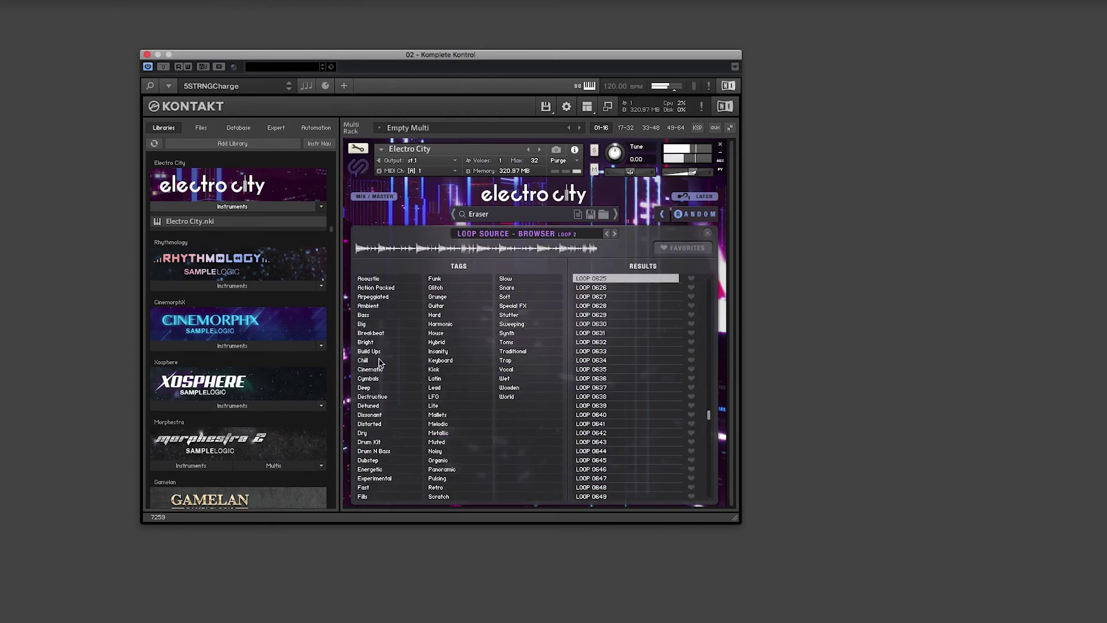
{"action": "left_click", "coordinate": [392, 387]}
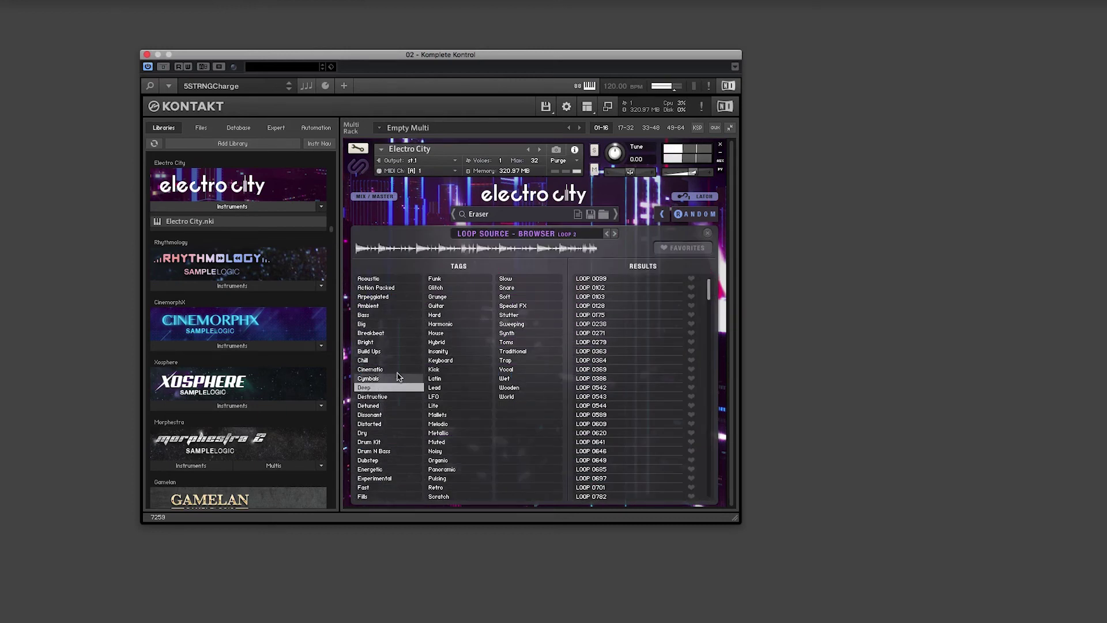
{"action": "left_click", "coordinate": [451, 334]}
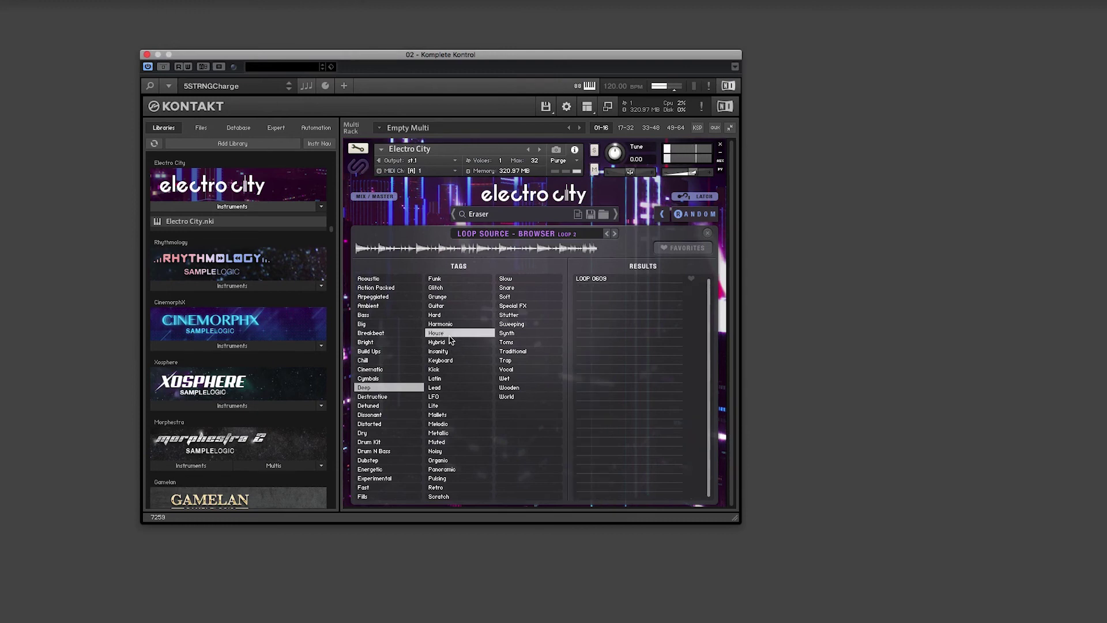
{"action": "left_click", "coordinate": [599, 279]}
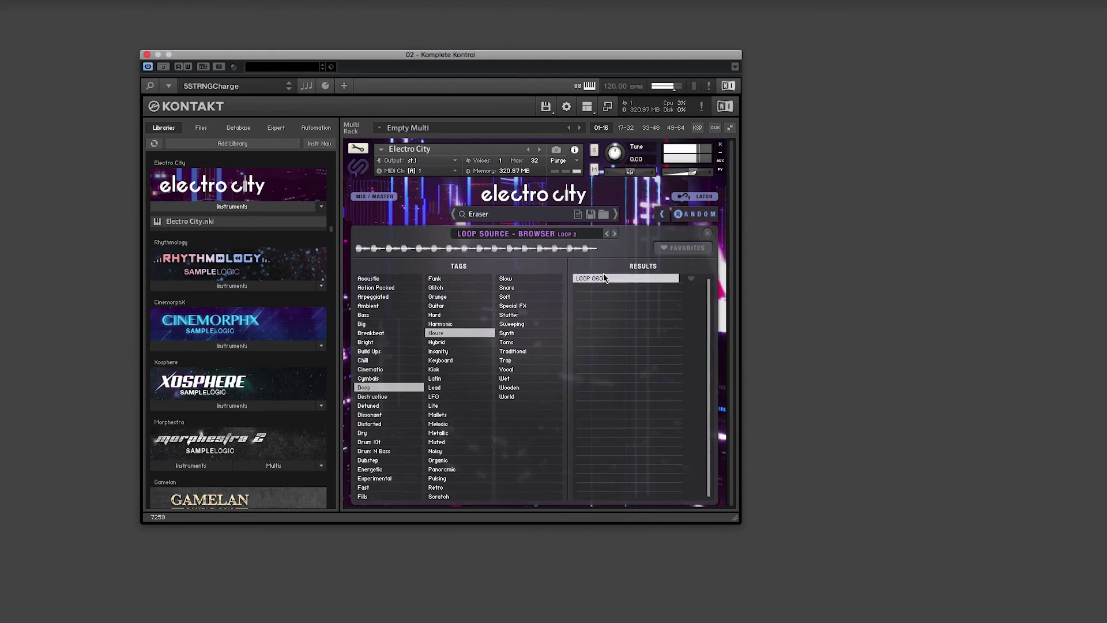
{"action": "left_click", "coordinate": [707, 234]}
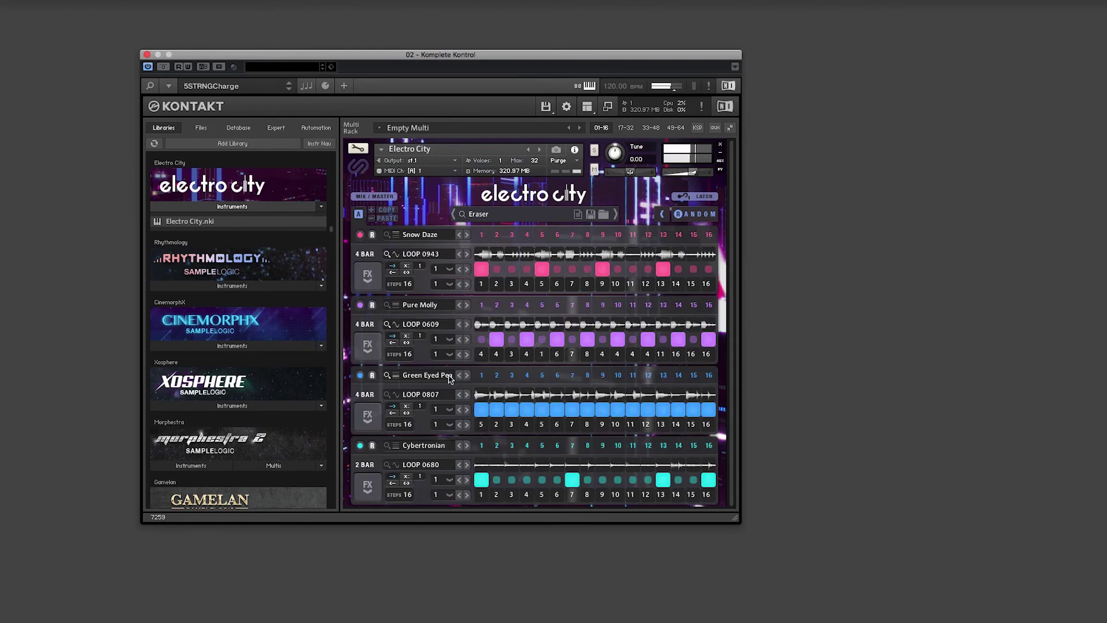
- Replace loop 3's source with LOOP 0177, found with the Mallets tag
{"action": "left_click", "coordinate": [435, 394]}
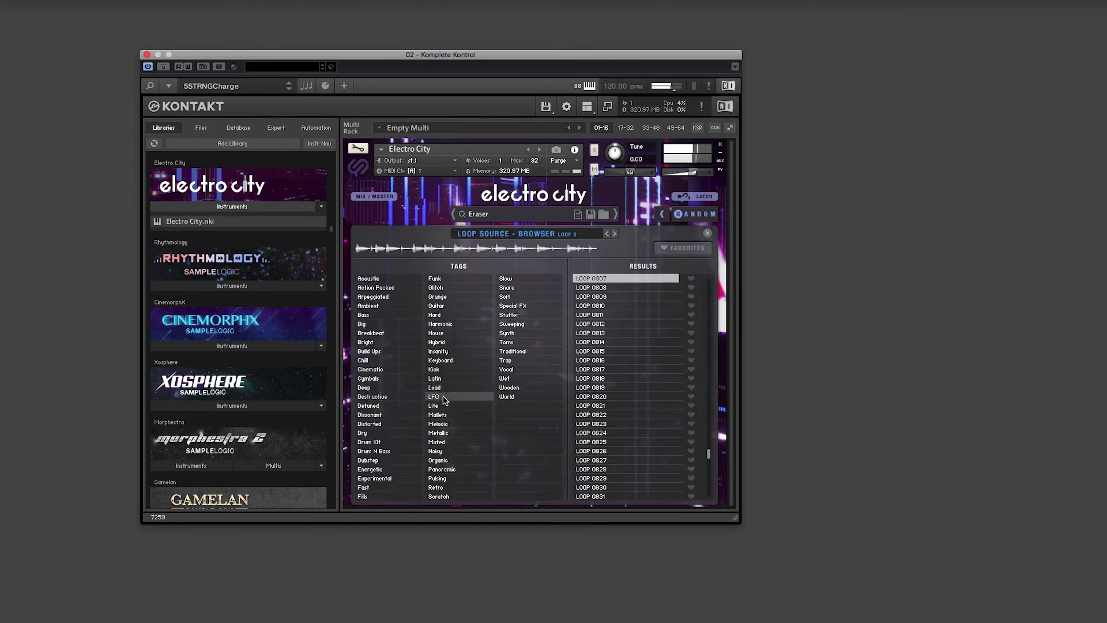
{"action": "left_click", "coordinate": [438, 414]}
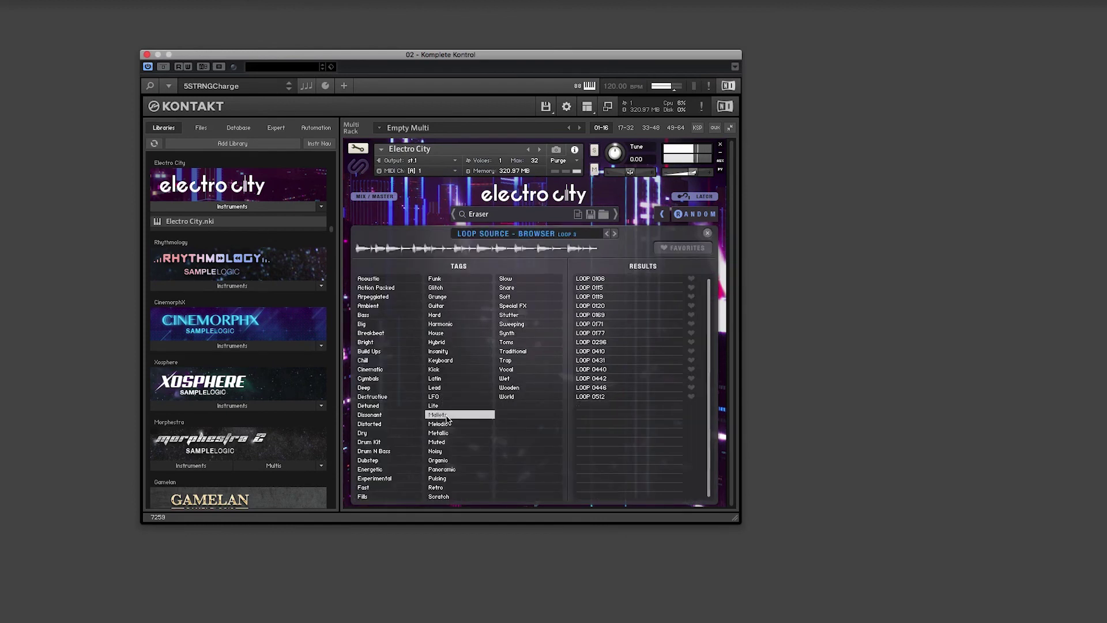
{"action": "double_click", "coordinate": [588, 337]}
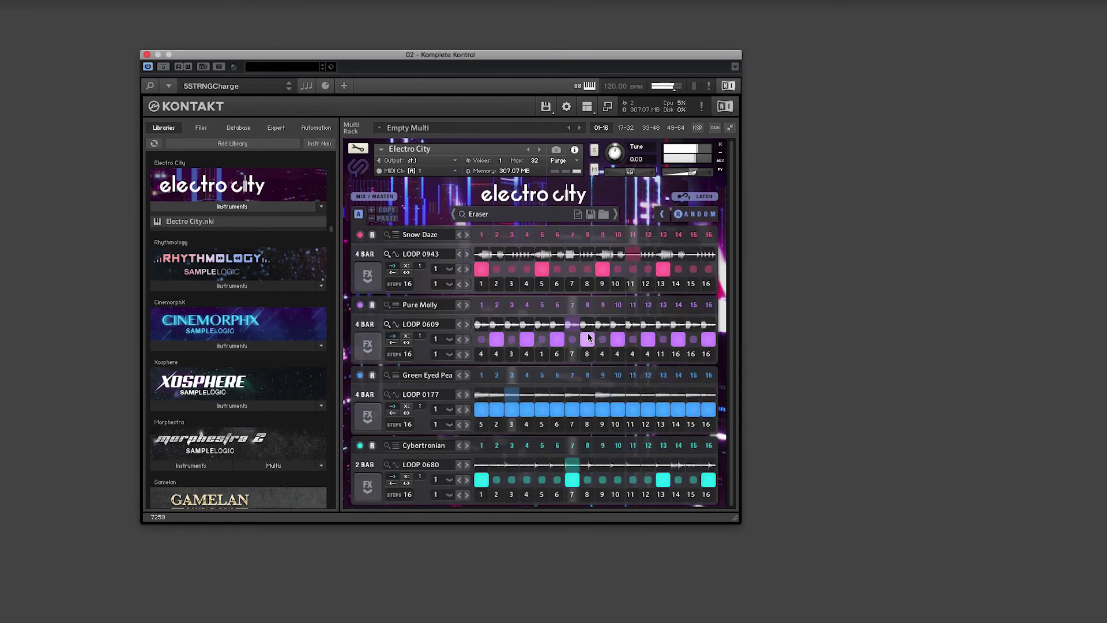
- Browse loop 4's sources with the Harmonic tag and replace its source with LOOP 0112
{"action": "left_click", "coordinate": [434, 464]}
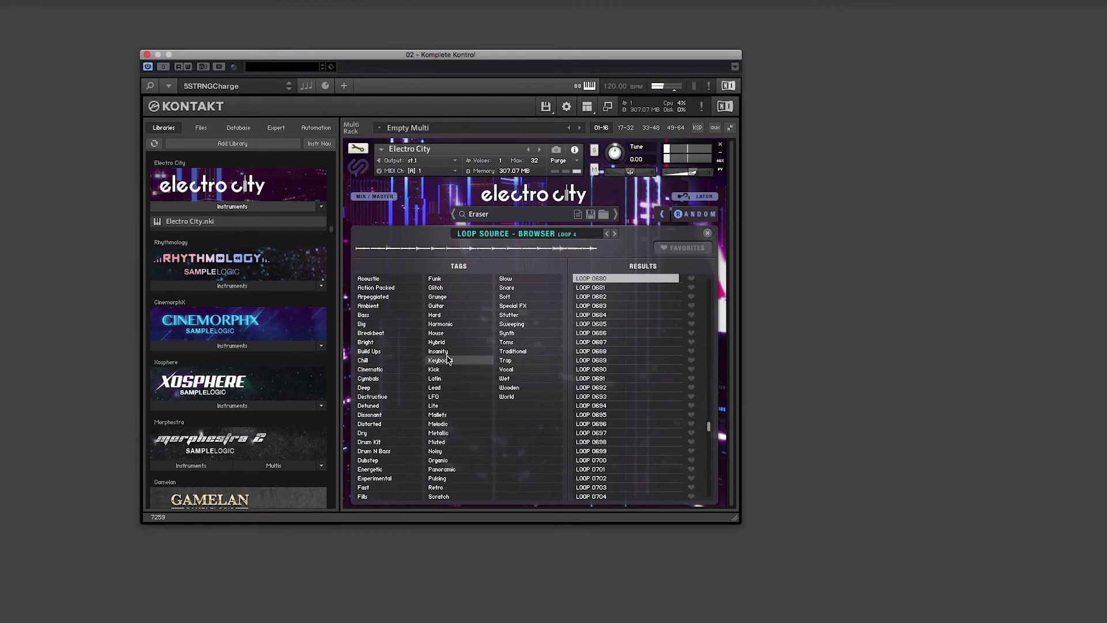
{"action": "left_click", "coordinate": [448, 327]}
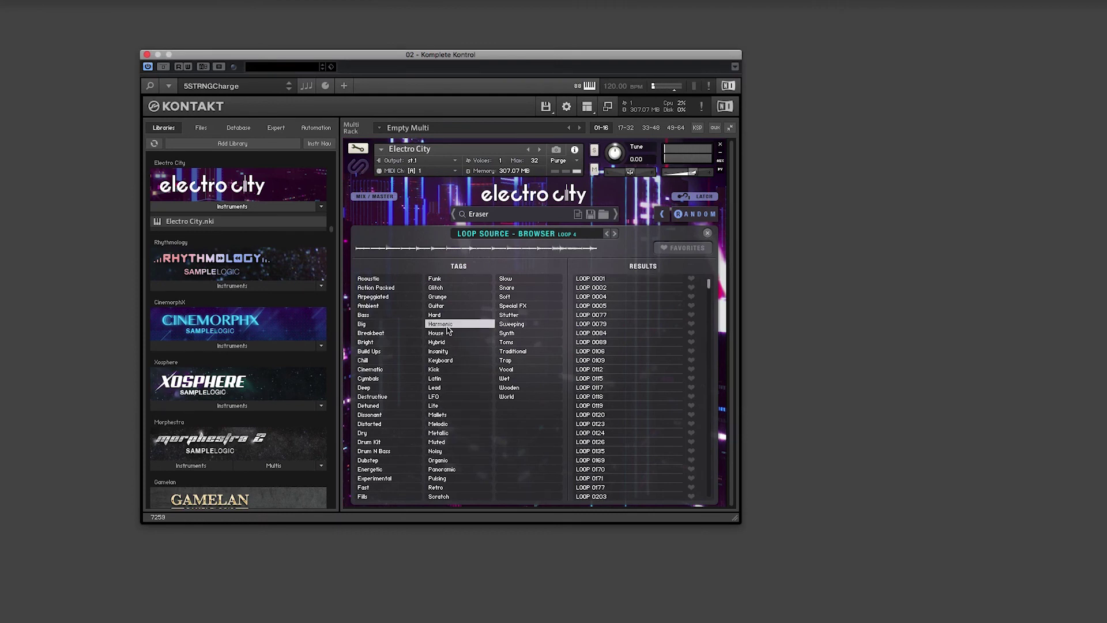
{"action": "left_click", "coordinate": [513, 289]}
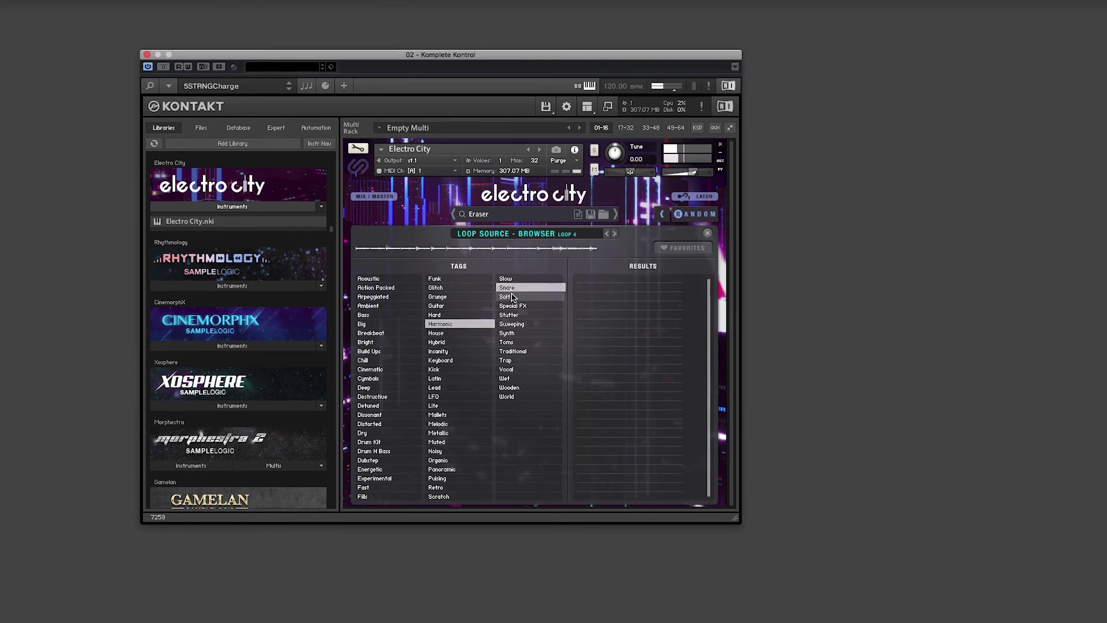
{"action": "double_click", "coordinate": [588, 287]}
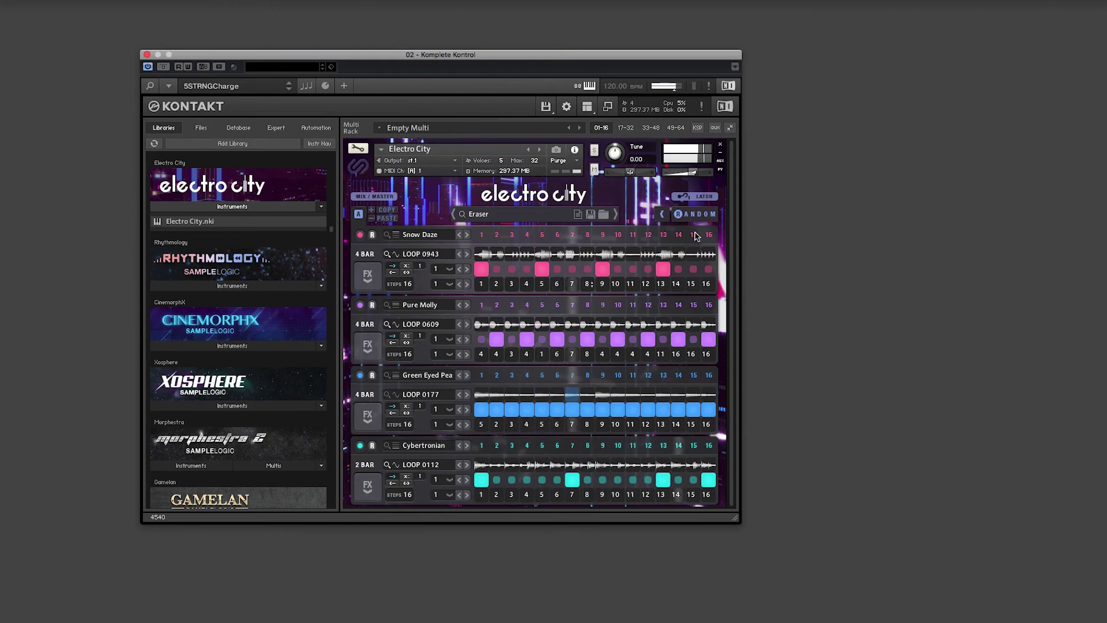
- Randomize the whole Eraser multi to generate new cores and sources for all four loops
{"action": "left_click", "coordinate": [705, 216]}
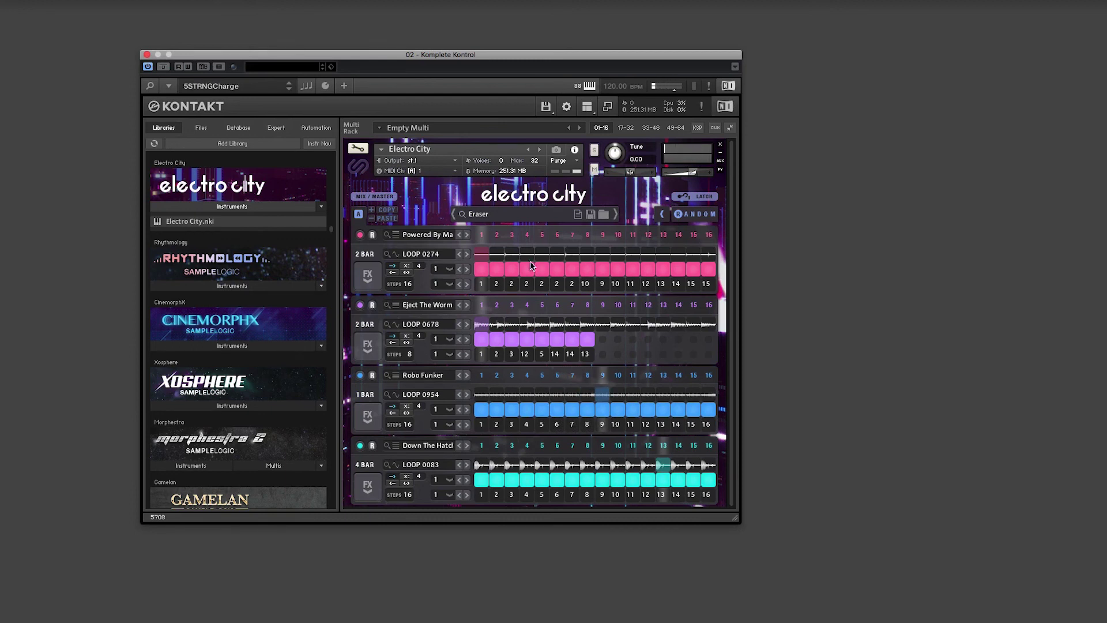
- Clear the Hard and Deep tags, filter the multis by Cinematic, and load Bubbles Champagne Room
{"action": "left_click", "coordinate": [510, 219]}
{"action": "left_click", "coordinate": [435, 315]}
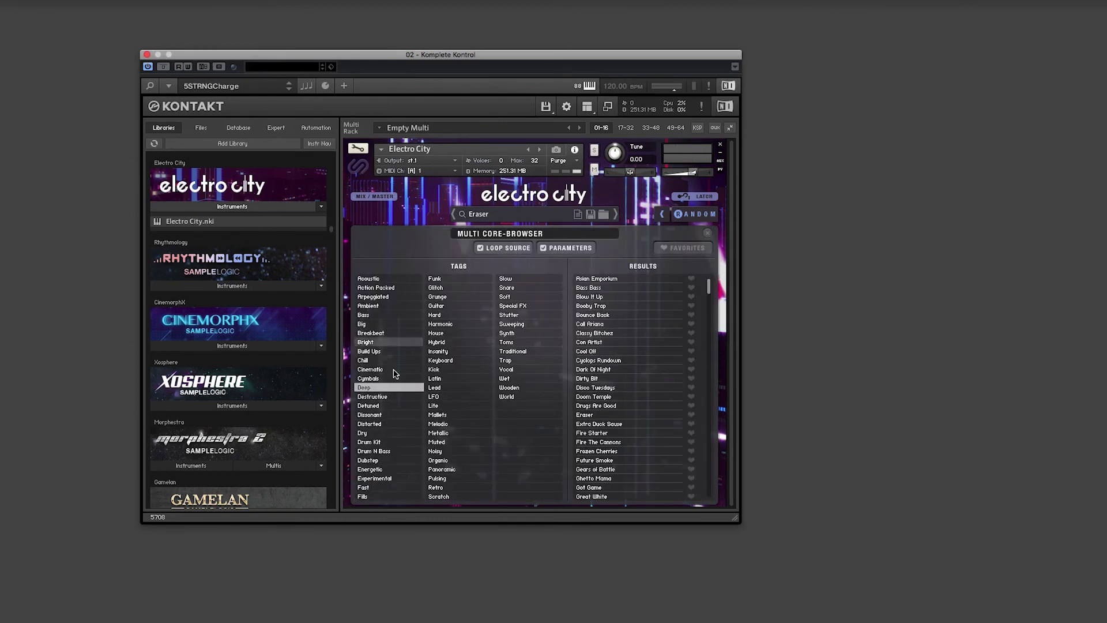
{"action": "left_click", "coordinate": [364, 387]}
{"action": "left_click", "coordinate": [373, 369]}
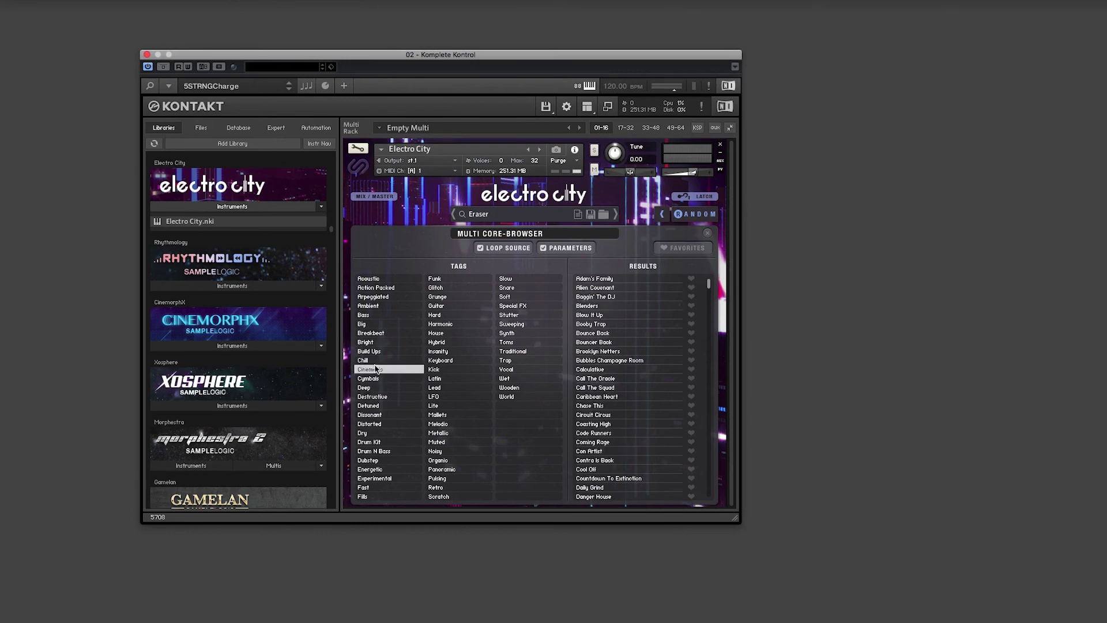
{"action": "left_click", "coordinate": [641, 361]}
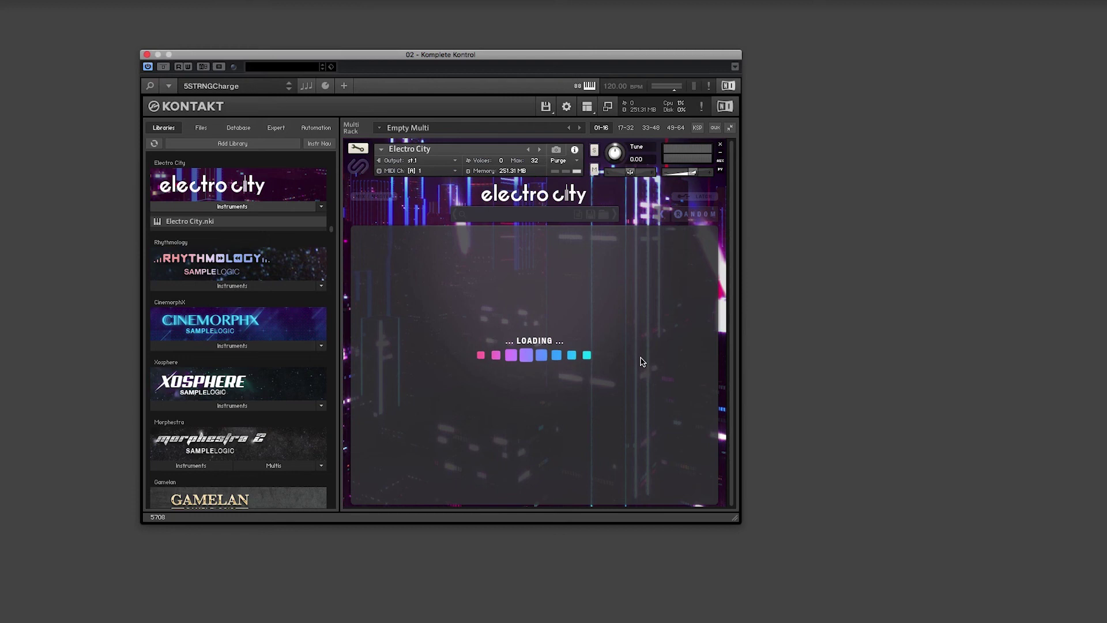